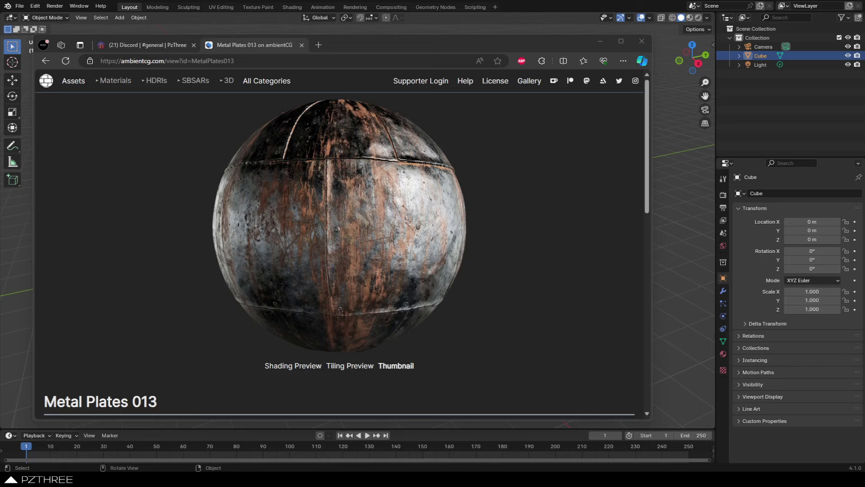
# Review the Metal Plates 013 download list, then switch to the MetalPlates013_4K-PNG folder window.
pyautogui.moveTo(272, 311)
pyautogui.scroll(-4, 333, 225)
pyautogui.scroll(4, 286, 222)
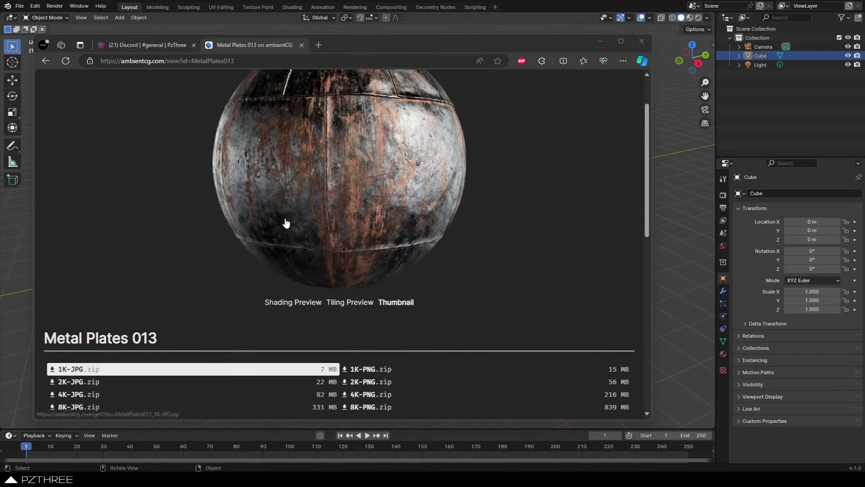
pyautogui.hotkey('alt', 'Tab')
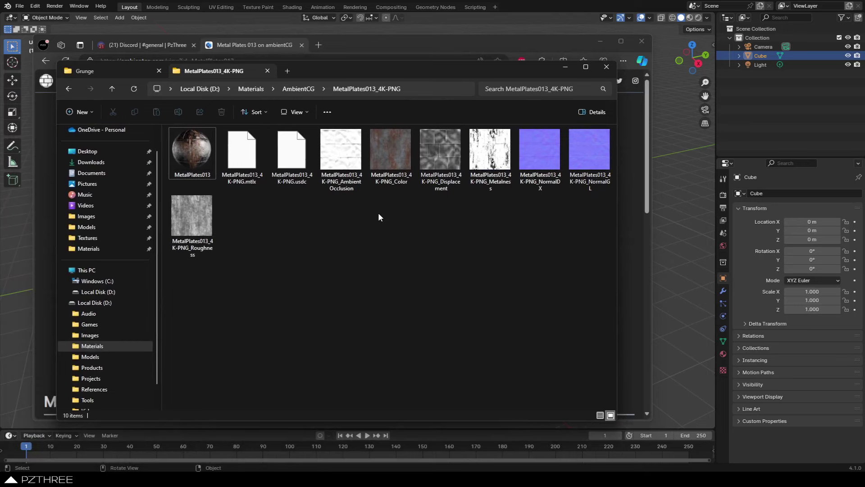
# Select the AmbientOcclusion, Displacement and Metalness maps, then drag the Explorer window aside.
pyautogui.click(349, 169)
pyautogui.keyDown('ctrl'); pyautogui.click(452, 163); pyautogui.keyUp('ctrl')
pyautogui.keyDown('ctrl'); pyautogui.click(484, 169); pyautogui.keyUp('ctrl')
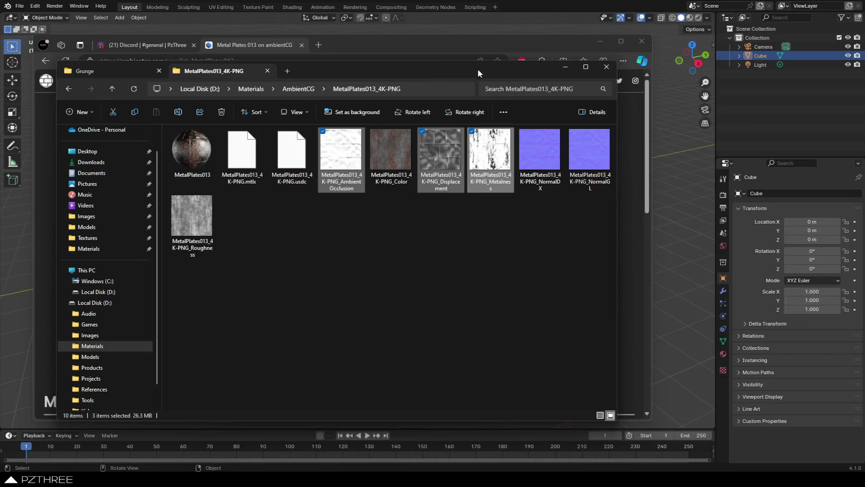
pyautogui.moveTo(474, 70); pyautogui.dragTo(0, 68)
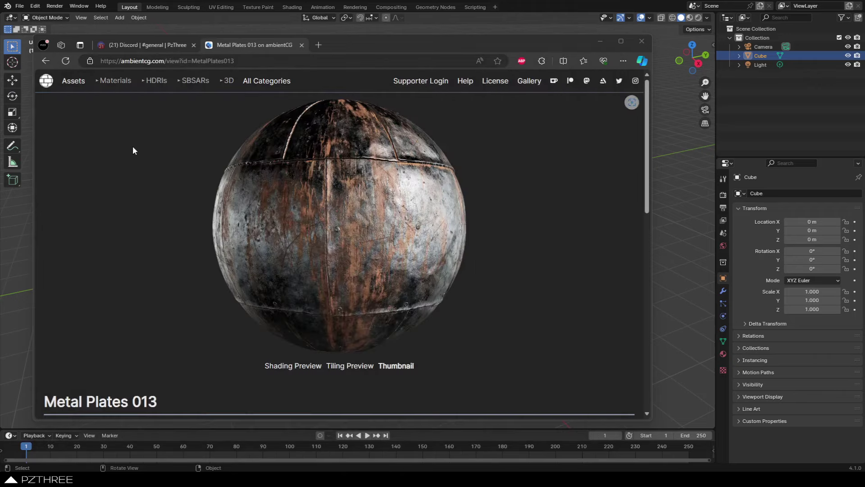
# Uncover Blender, enable Use Nodes in the Compositing workspace, and spread out Render Layers and Composite.
pyautogui.moveTo(378, 44); pyautogui.dragTo(0, 59)
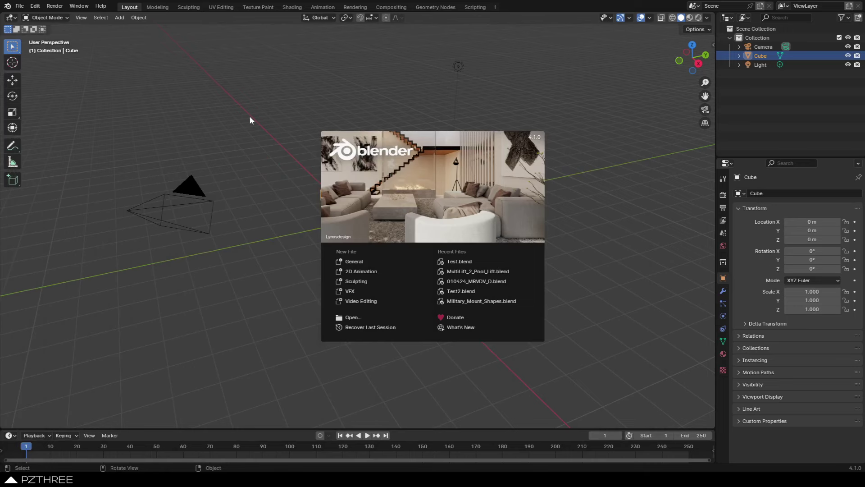
pyautogui.click(289, 86)
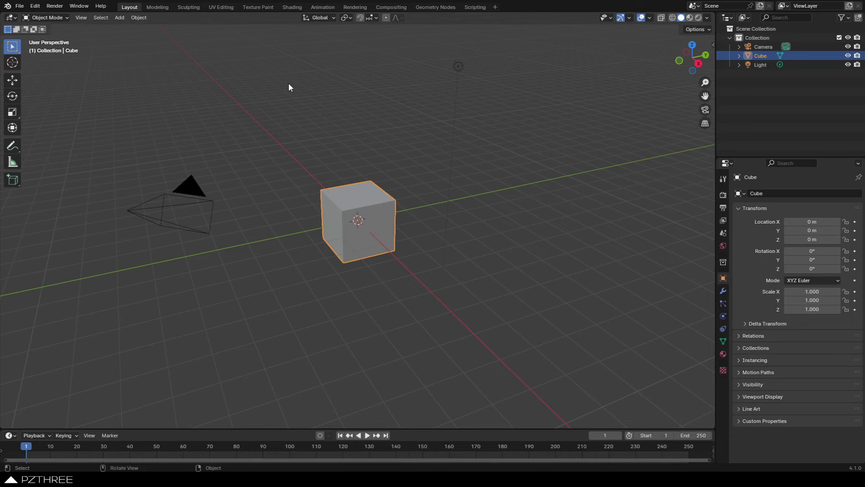
pyautogui.click(391, 7)
pyautogui.click(101, 19)
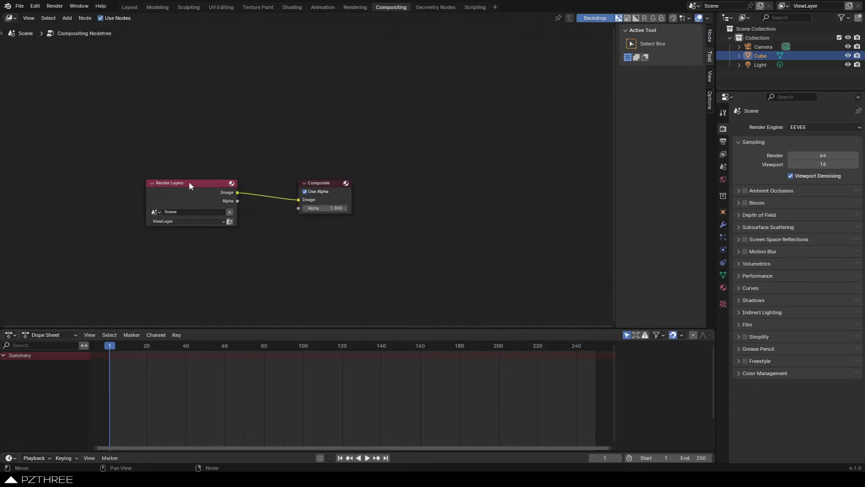
pyautogui.moveTo(188, 182); pyautogui.dragTo(116, 175)
pyautogui.moveTo(315, 182); pyautogui.dragTo(393, 160)
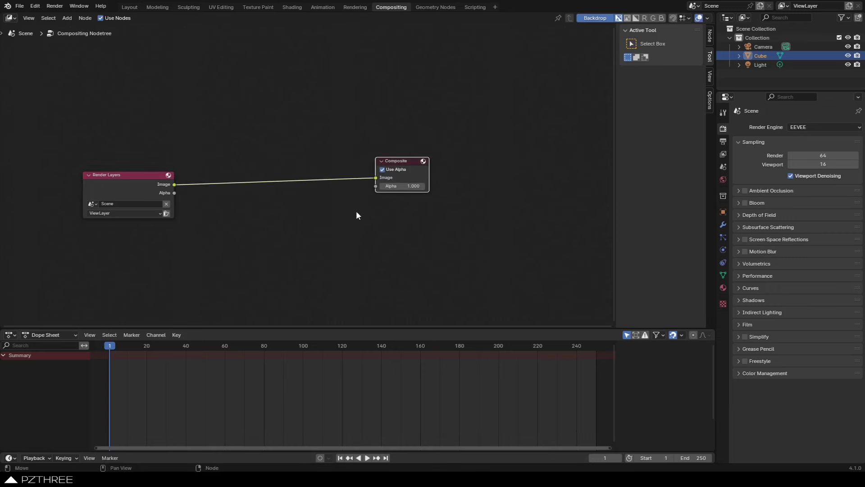
# Add an Output > Viewer node below the Composite node.
pyautogui.hotkey('shift', 'a')
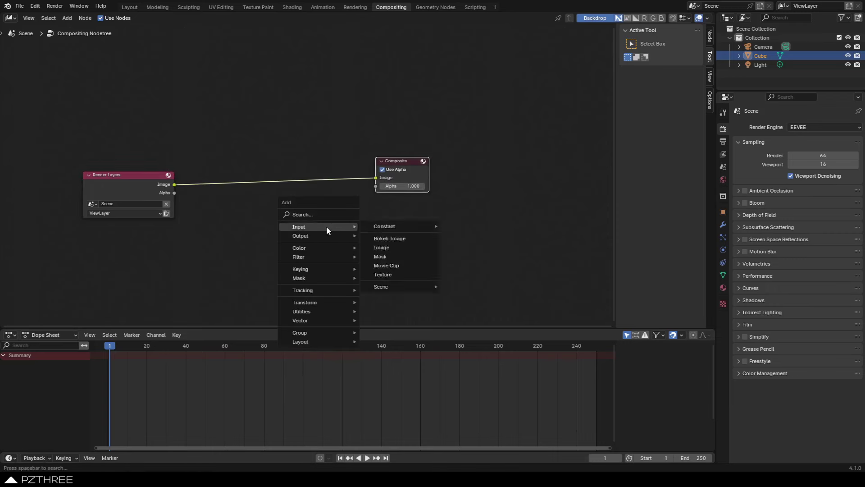
pyautogui.moveTo(324, 235)
pyautogui.click(380, 245)
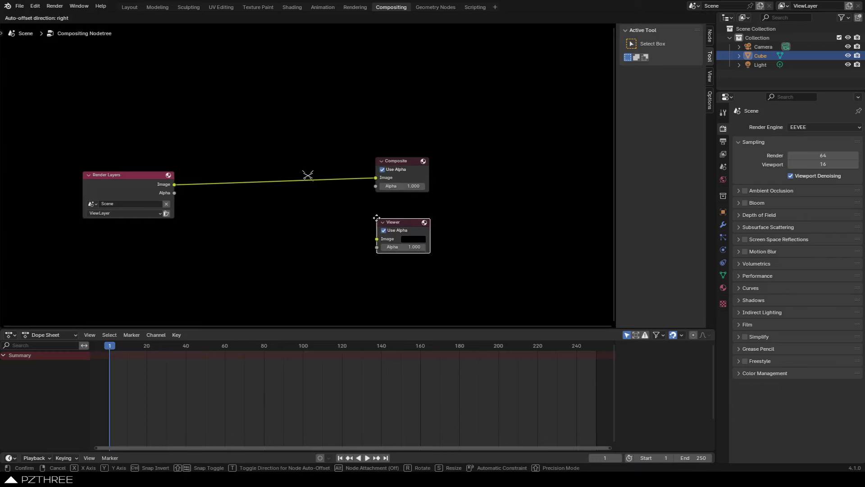
pyautogui.click(384, 244)
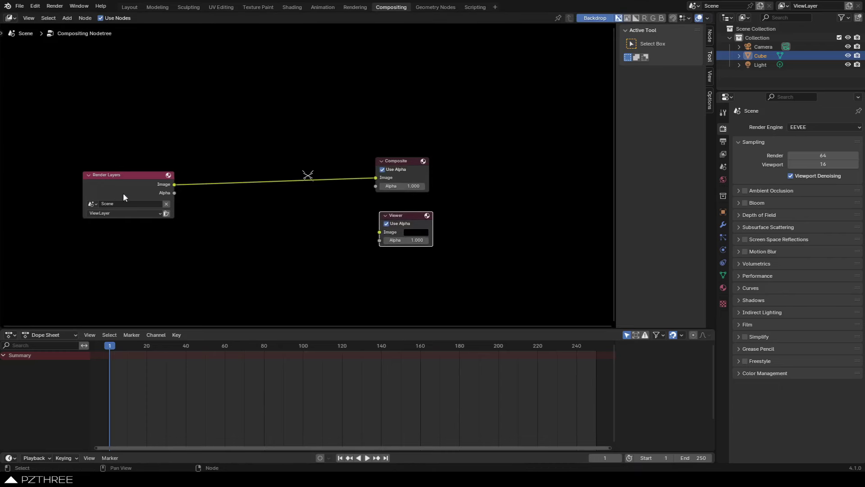
# Move Render Layers and Composite together to the upper left, leaving the Viewer node apart.
pyautogui.click(133, 177)
pyautogui.moveTo(132, 177); pyautogui.dragTo(71, 67)
pyautogui.click(407, 163)
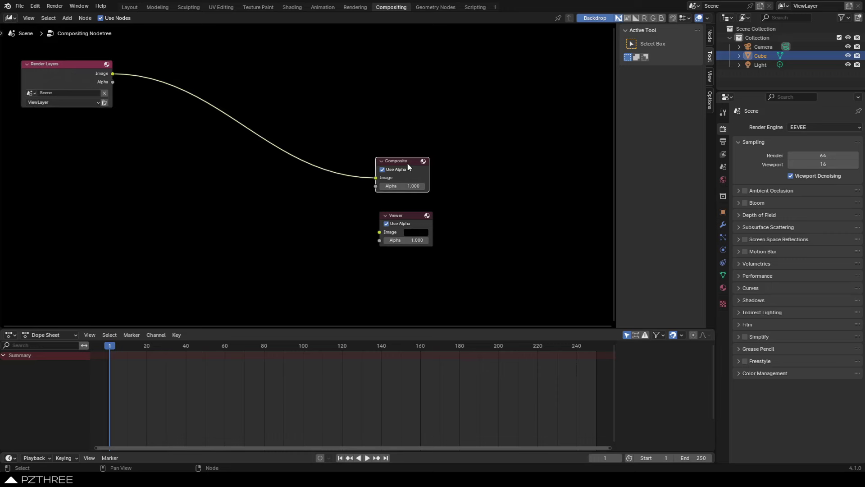
pyautogui.moveTo(407, 163); pyautogui.dragTo(168, 56)
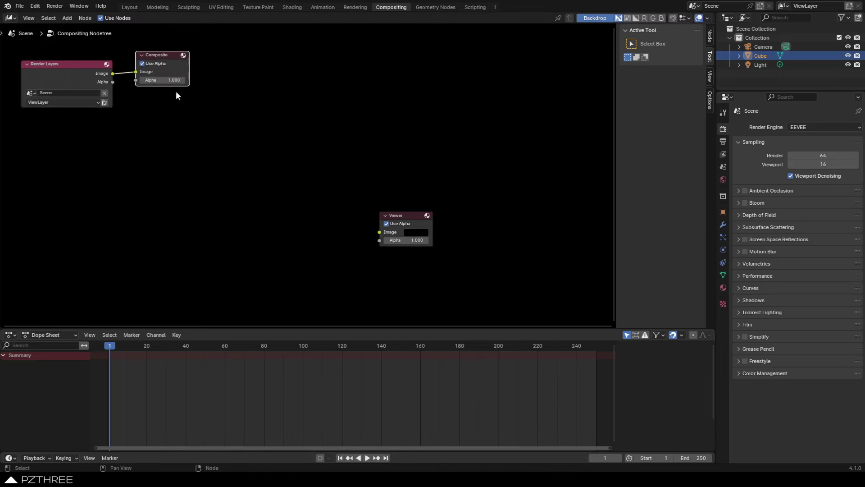
pyautogui.moveTo(366, 249); pyautogui.dragTo(372, 232, button='middle')
pyautogui.click(413, 207)
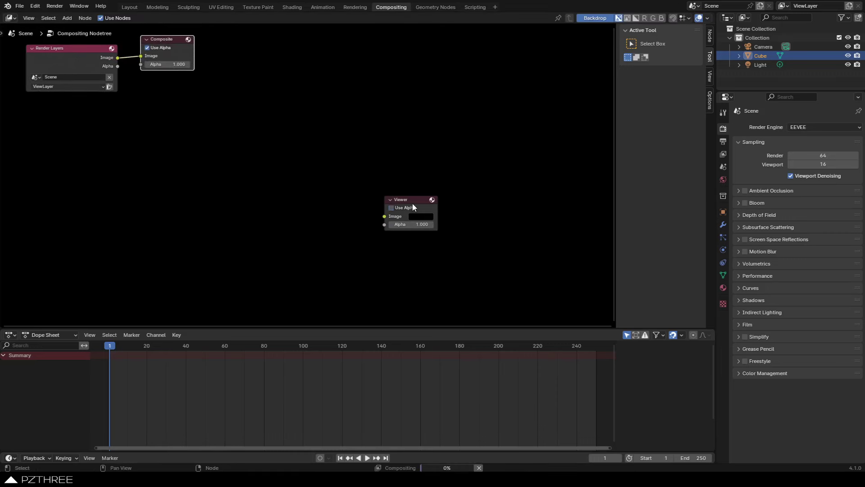
pyautogui.click(414, 208)
pyautogui.moveTo(415, 197); pyautogui.dragTo(430, 199)
# Change the Dope Sheet into an Image Editor displaying the Viewer Node image.
pyautogui.click(10, 336)
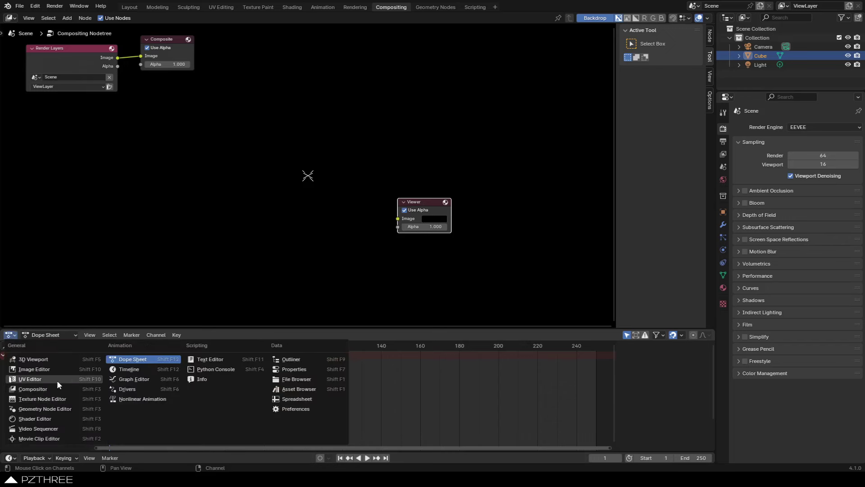
pyautogui.click(62, 369)
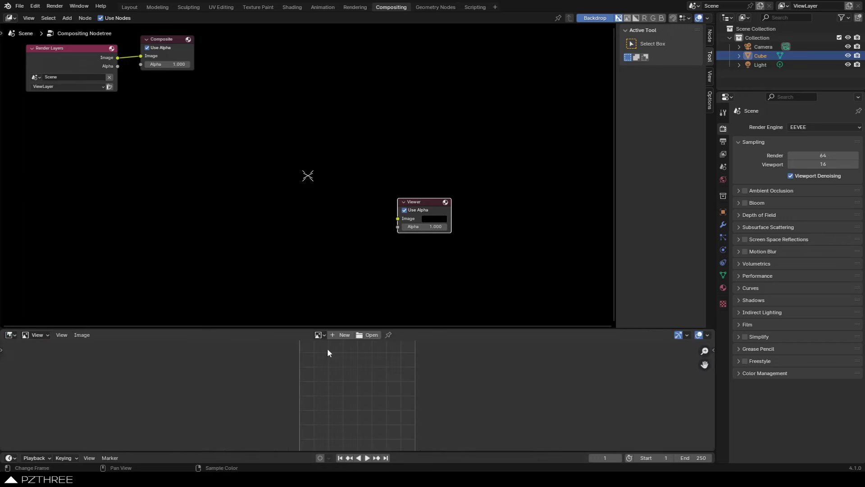
pyautogui.click(323, 336)
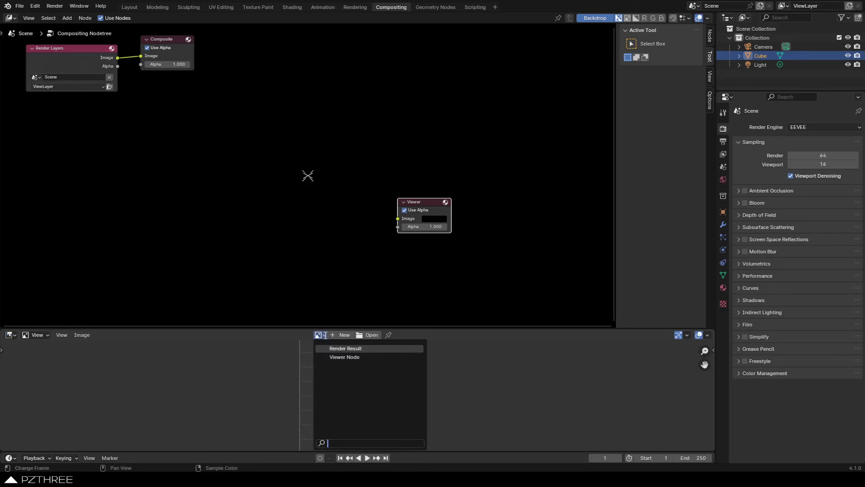
pyautogui.click(344, 357)
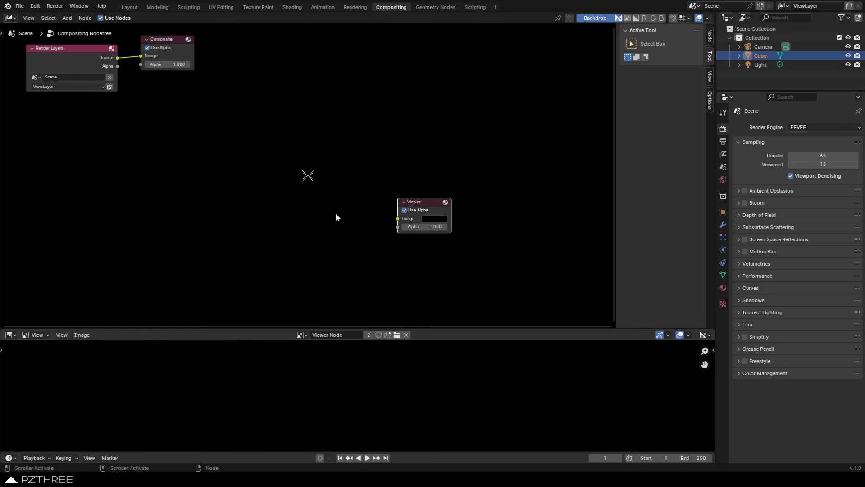
pyautogui.click(327, 222)
# Add an Input > Texture node to the canvas, then delete it.
pyautogui.hotkey('shift', 'a')
pyautogui.moveTo(316, 167)
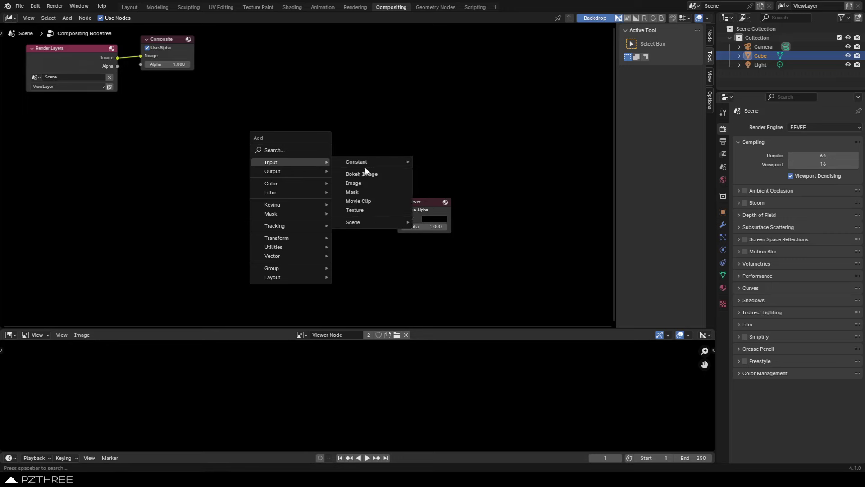
pyautogui.click(365, 210)
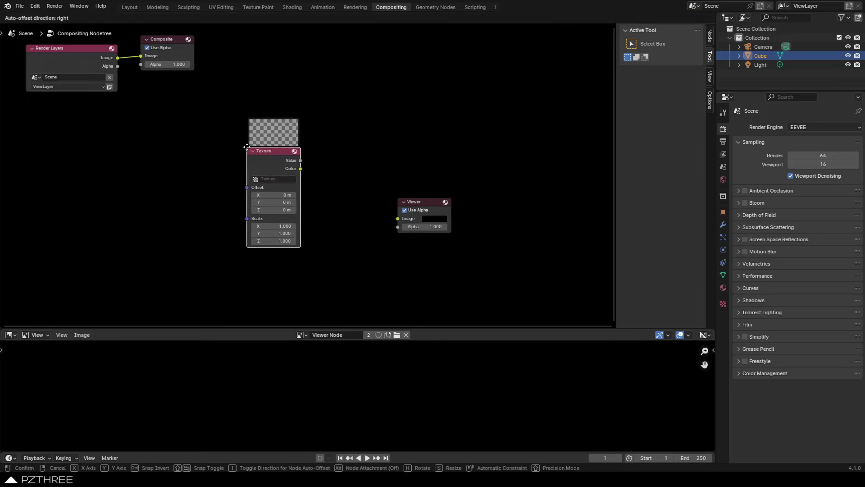
pyautogui.click(247, 147)
pyautogui.press('x')
# Add an Input > Image node, cancel loading a file, delete it, and return to the texture folder.
pyautogui.hotkey('shift', 'a')
pyautogui.moveTo(284, 157)
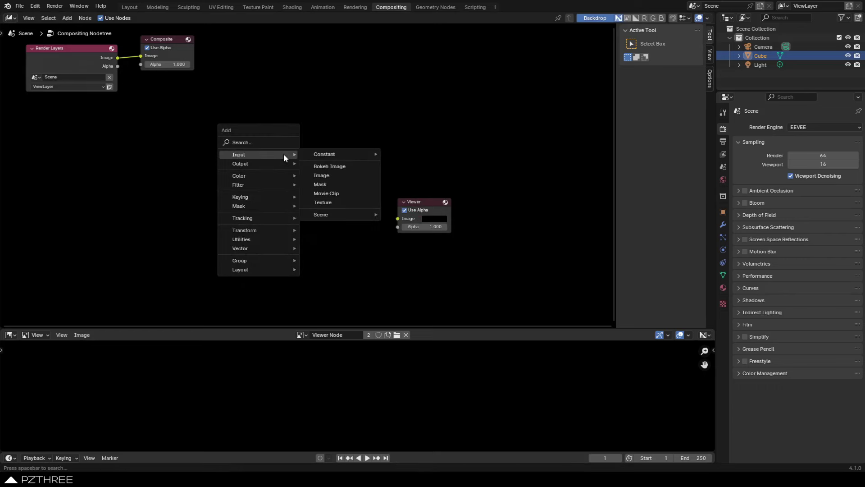
pyautogui.click(336, 176)
pyautogui.click(228, 142)
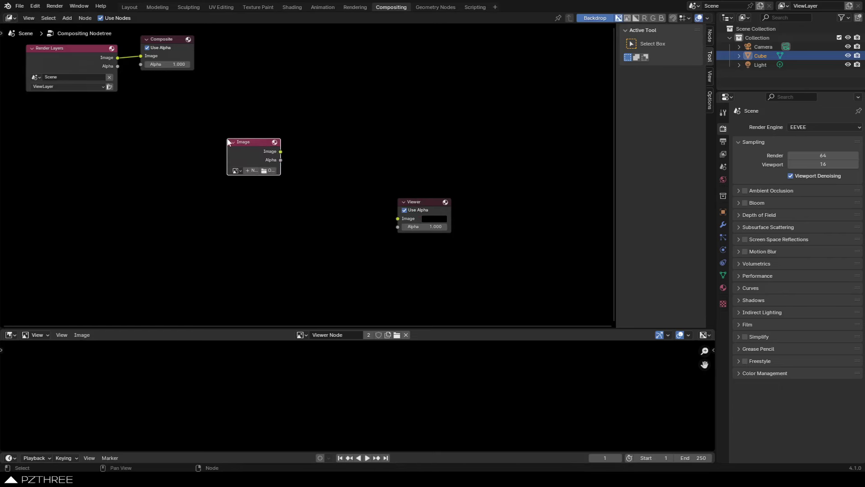
pyautogui.click(269, 170)
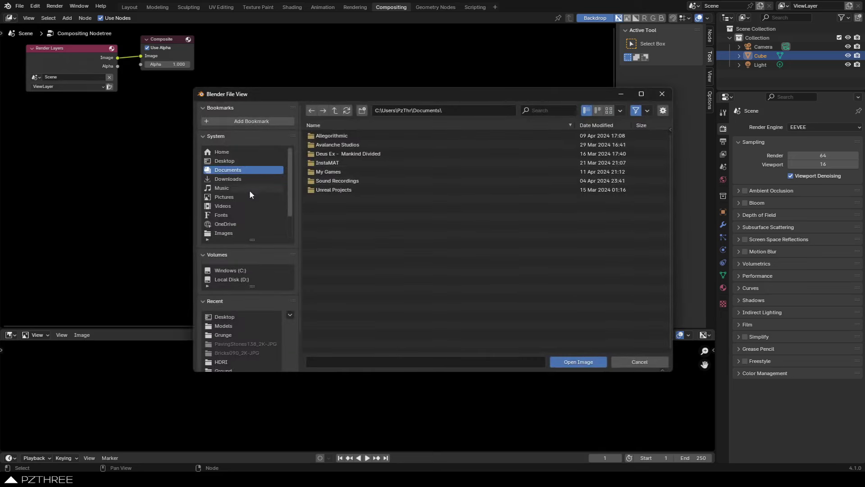
pyautogui.click(634, 362)
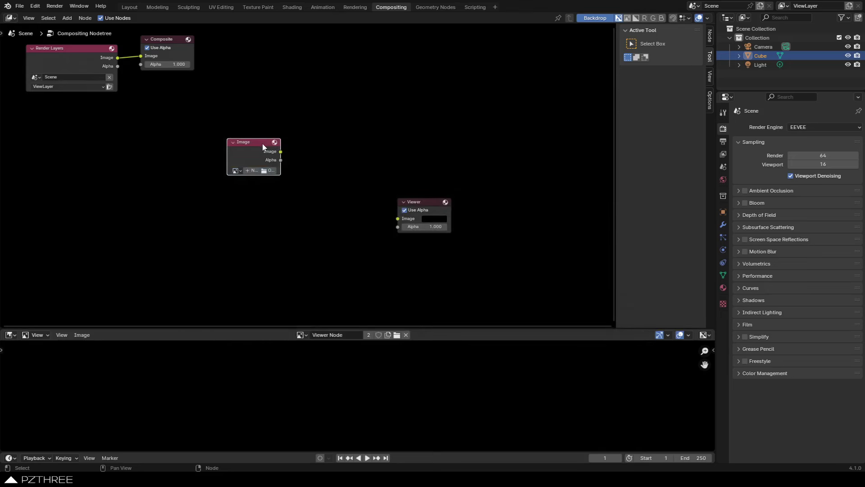
pyautogui.press('x')
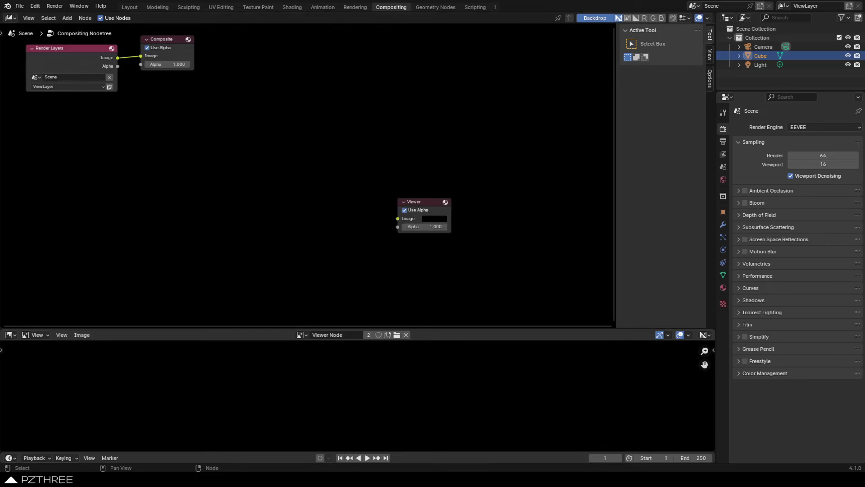
pyautogui.hotkey('alt', 'Tab')
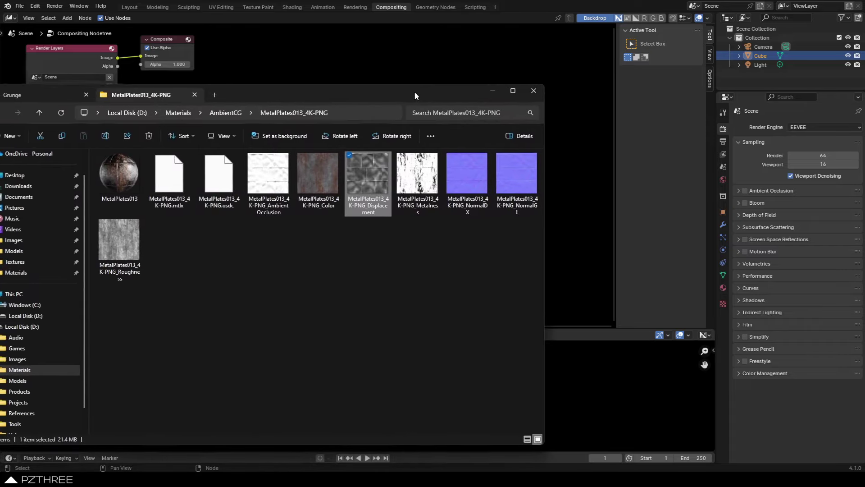
# Drop the Displacement map in as an image node and link its Image output to the Viewer.
pyautogui.moveTo(329, 90); pyautogui.dragTo(0, 90)
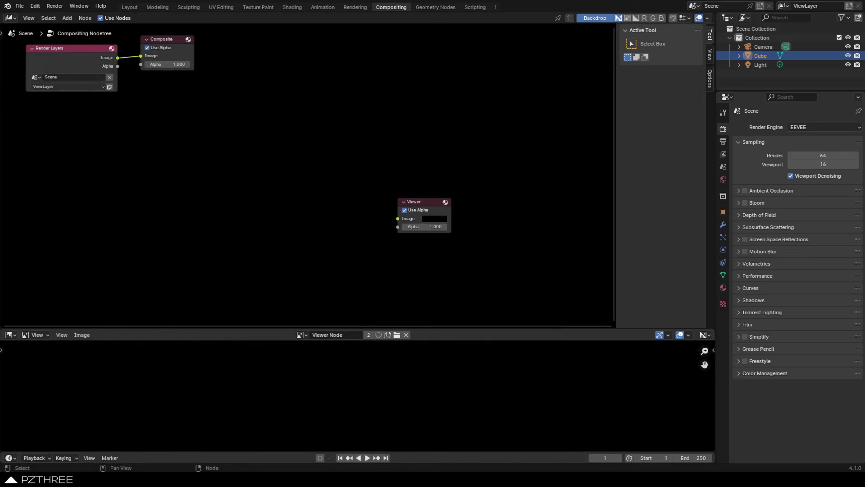
pyautogui.moveTo(77, 172); pyautogui.dragTo(243, 168)
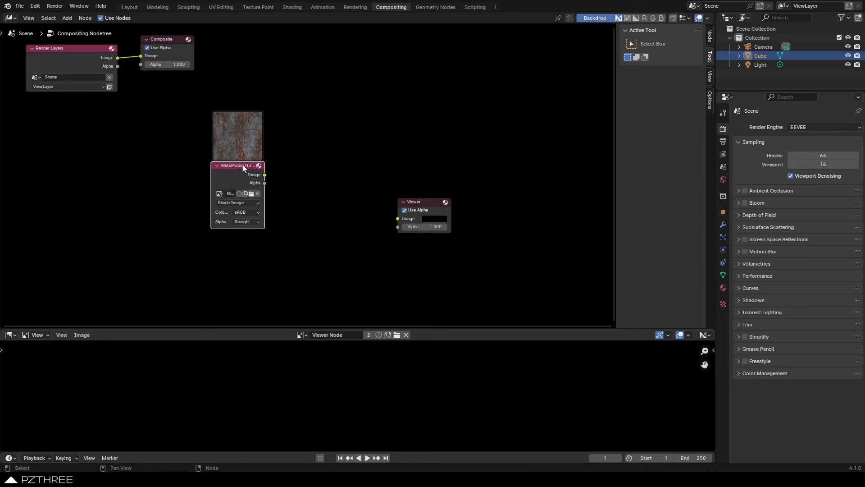
pyautogui.scroll(1, 311, 185)
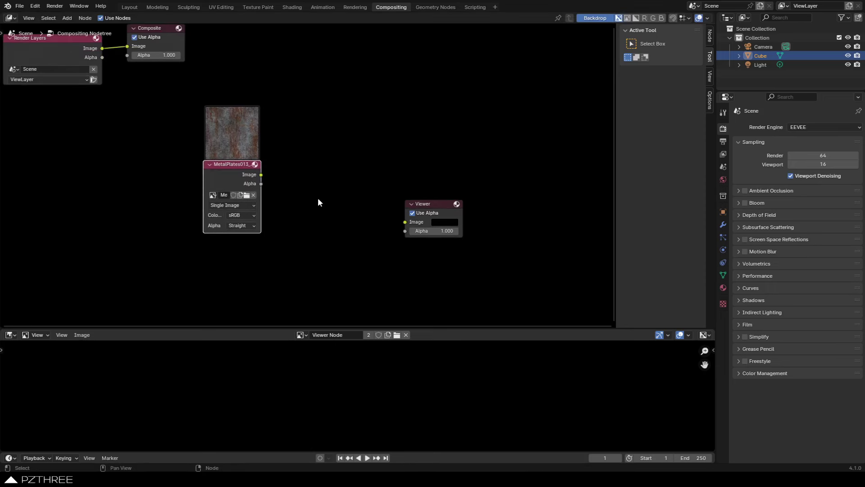
pyautogui.moveTo(261, 175); pyautogui.dragTo(409, 224)
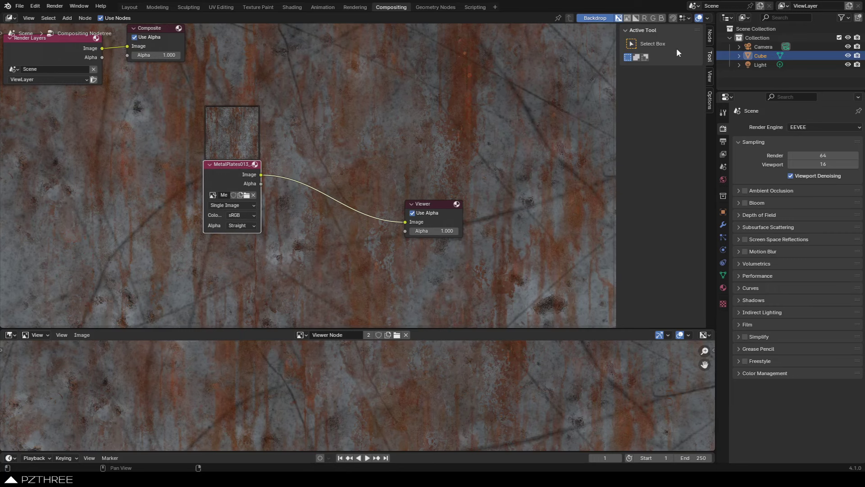
pyautogui.moveTo(227, 165); pyautogui.dragTo(219, 168)
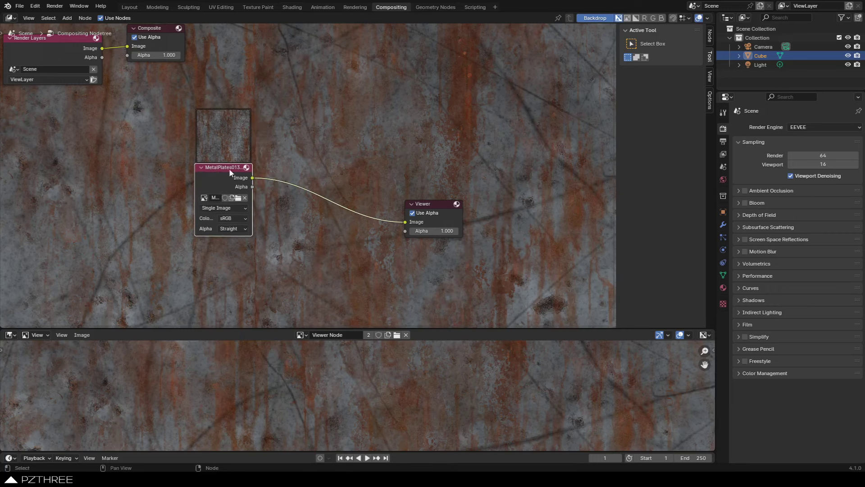
# View the backdrop's R, G and B channels one by one, then move the image node down-left.
pyautogui.click(647, 17)
pyautogui.click(653, 17)
pyautogui.click(663, 18)
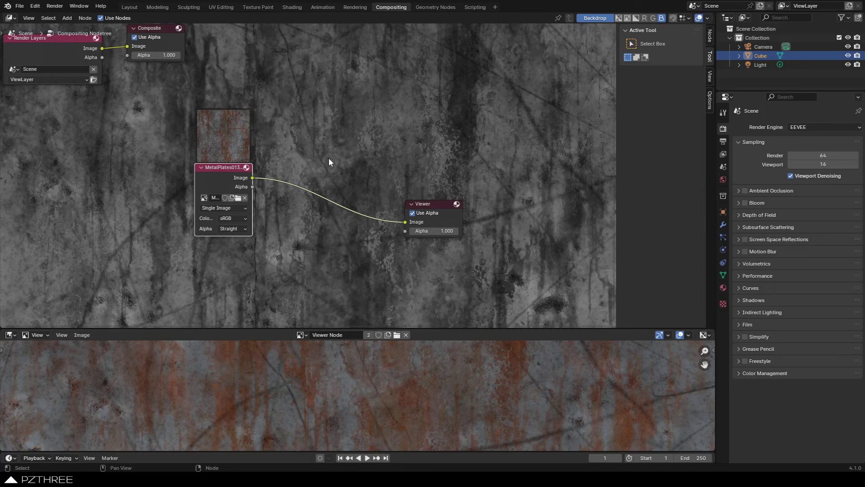
pyautogui.moveTo(220, 168); pyautogui.dragTo(187, 202)
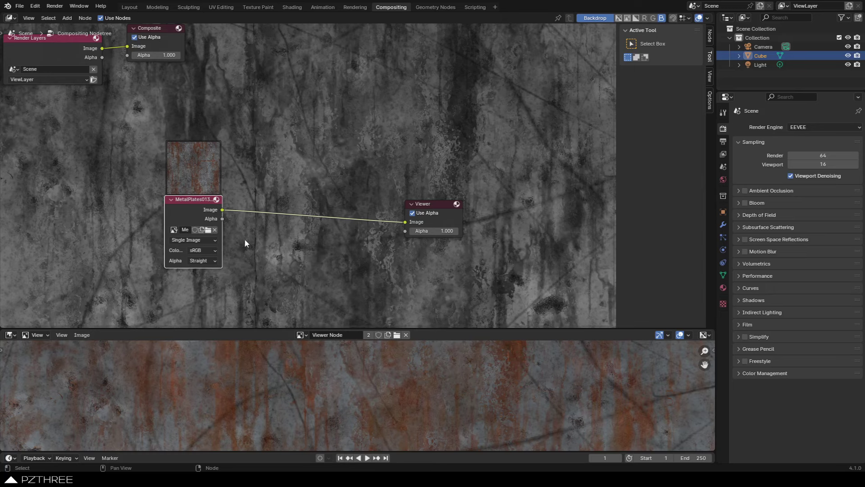
pyautogui.moveTo(190, 201); pyautogui.dragTo(185, 206)
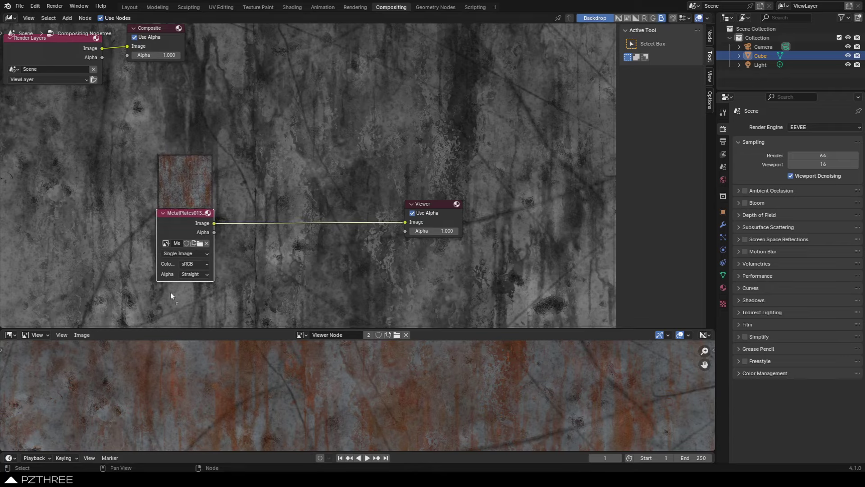
# Drag the black-and-white mask map in as a second image node beneath the first.
pyautogui.moveTo(121, 299); pyautogui.dragTo(134, 297)
pyautogui.moveTo(135, 298); pyautogui.dragTo(91, 247, button='middle')
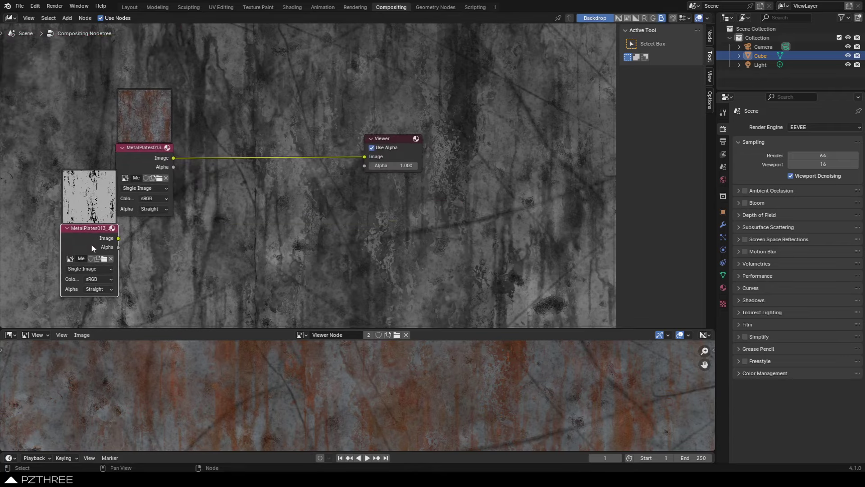
pyautogui.moveTo(91, 231); pyautogui.dragTo(145, 281)
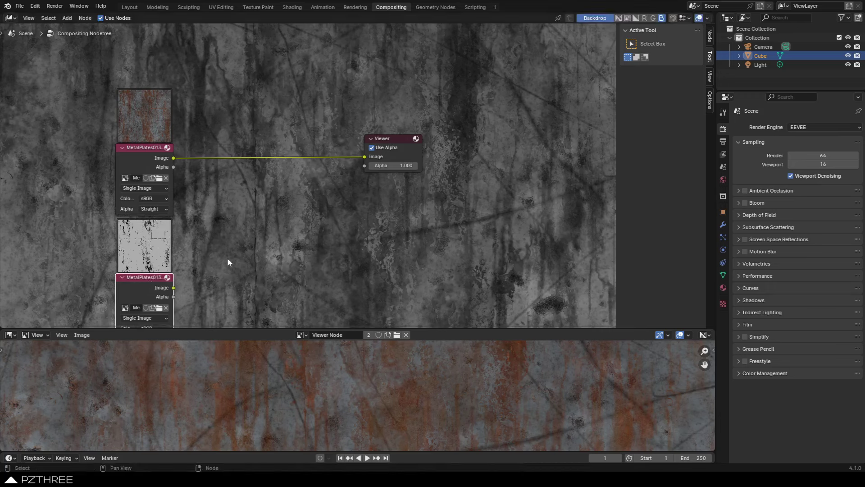
pyautogui.moveTo(228, 259); pyautogui.dragTo(211, 219, button='middle')
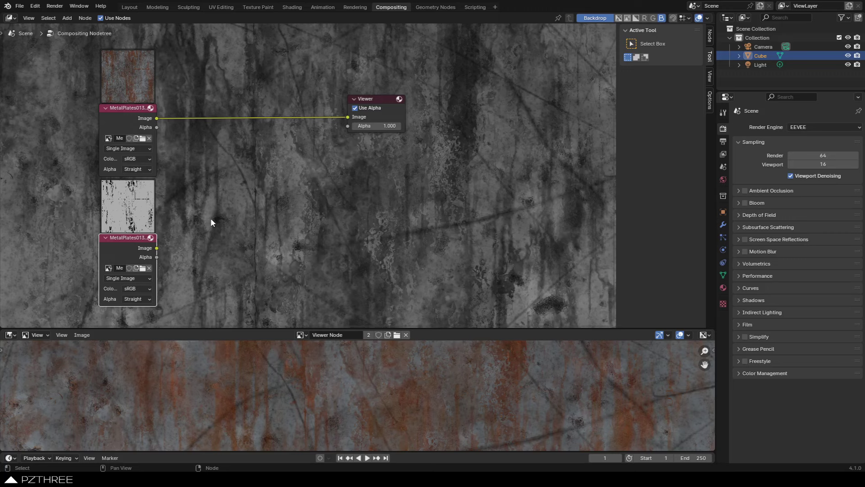
pyautogui.moveTo(116, 110); pyautogui.dragTo(115, 105)
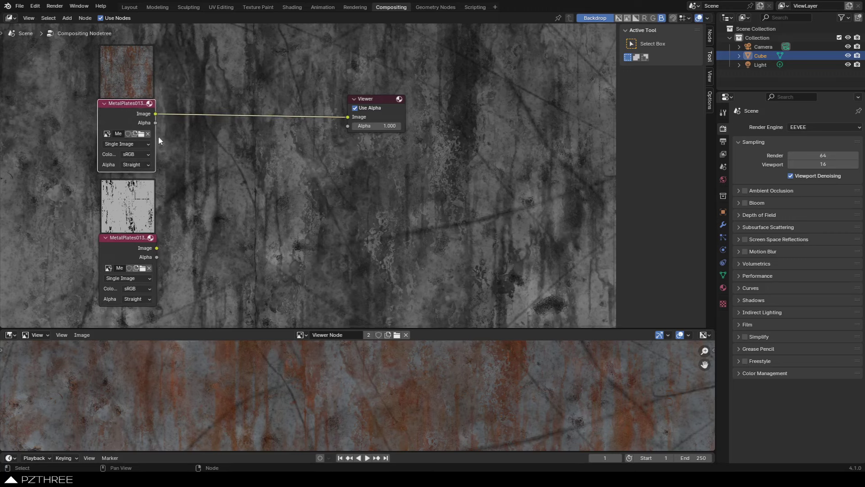
# Add a Set Alpha node from the Add menu's Color category.
pyautogui.hotkey('shift', 'a')
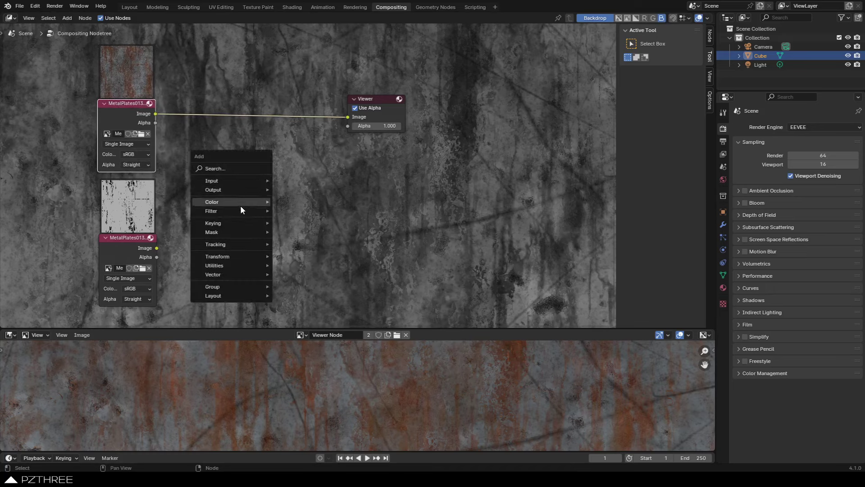
pyautogui.moveTo(240, 213)
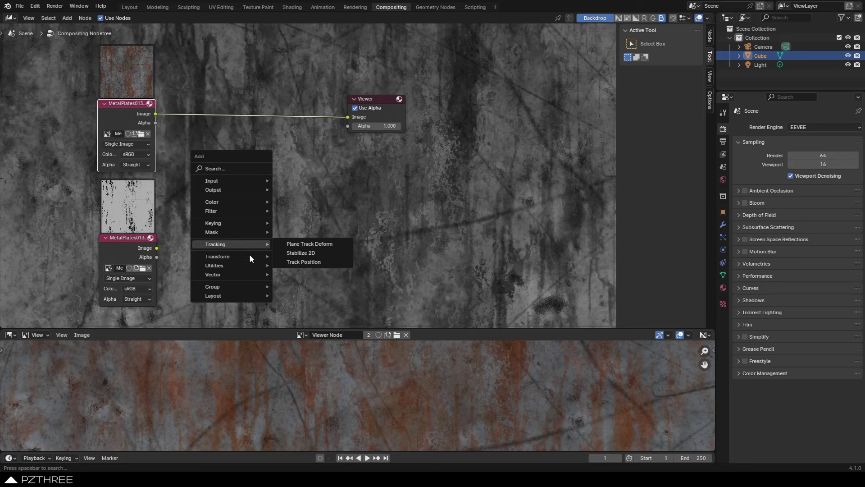
pyautogui.moveTo(248, 269)
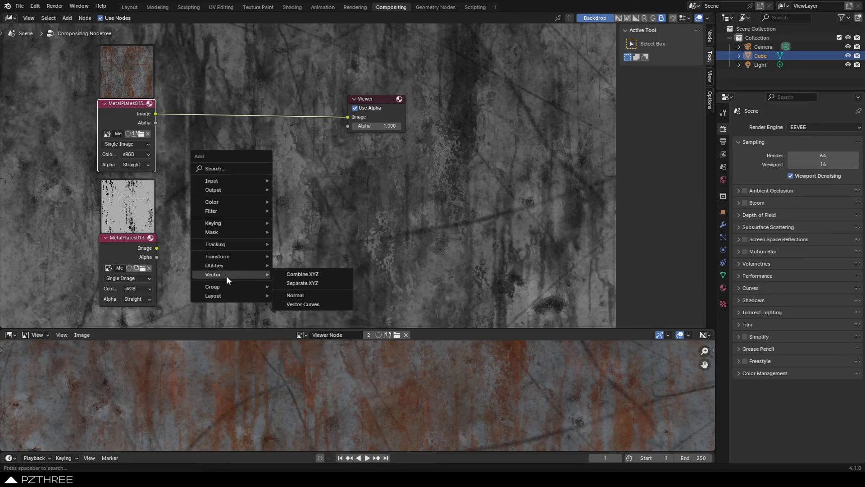
pyautogui.moveTo(225, 231)
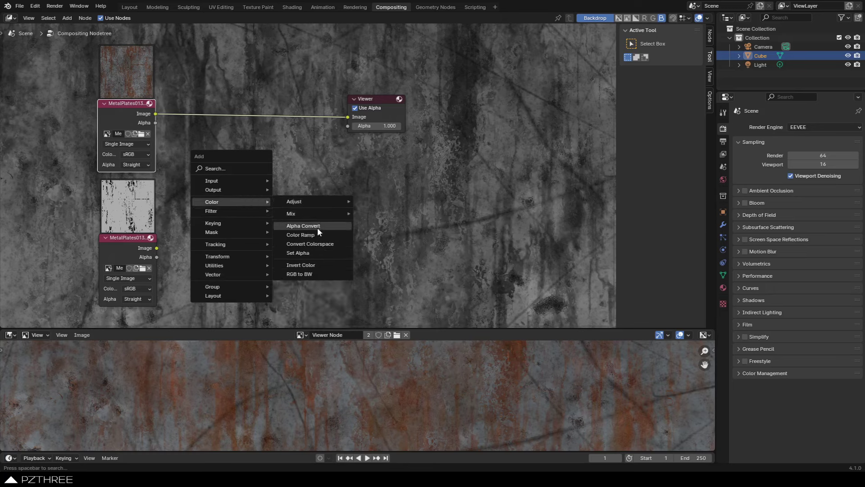
pyautogui.click(325, 252)
# Wire the texture into Set Alpha's Image, the mask into its Alpha, and its output to the Viewer.
pyautogui.click(227, 182)
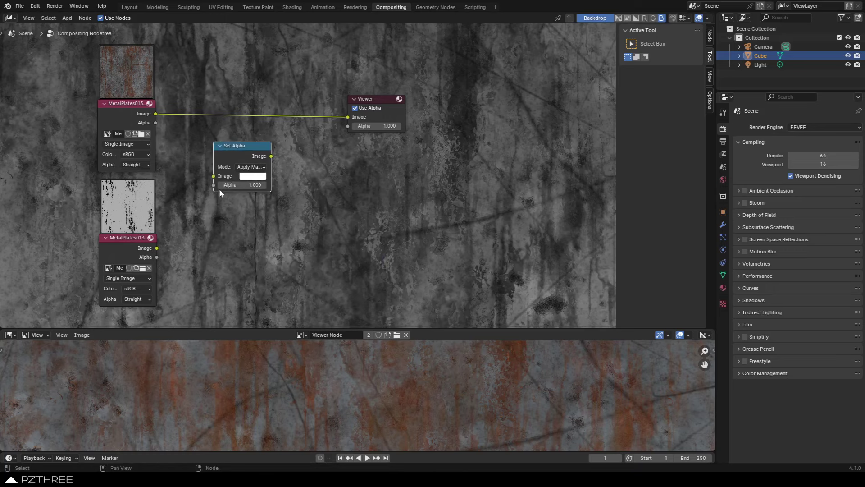
pyautogui.moveTo(156, 115); pyautogui.dragTo(215, 176)
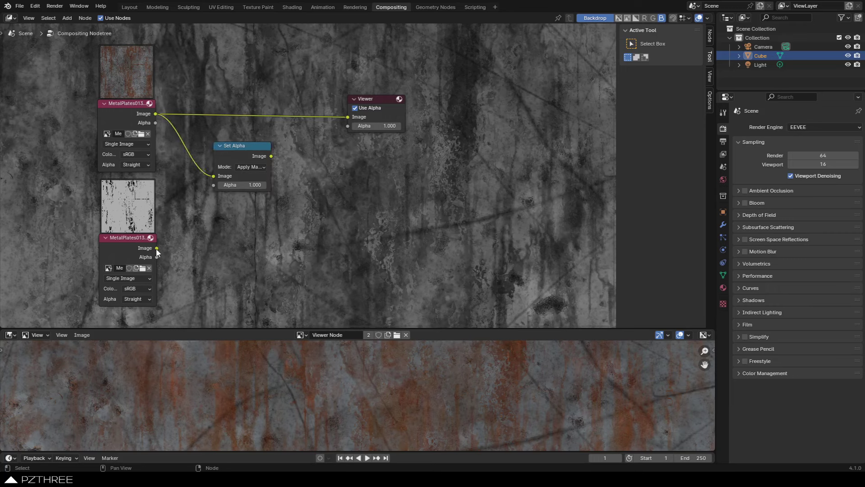
pyautogui.moveTo(156, 248); pyautogui.dragTo(215, 185)
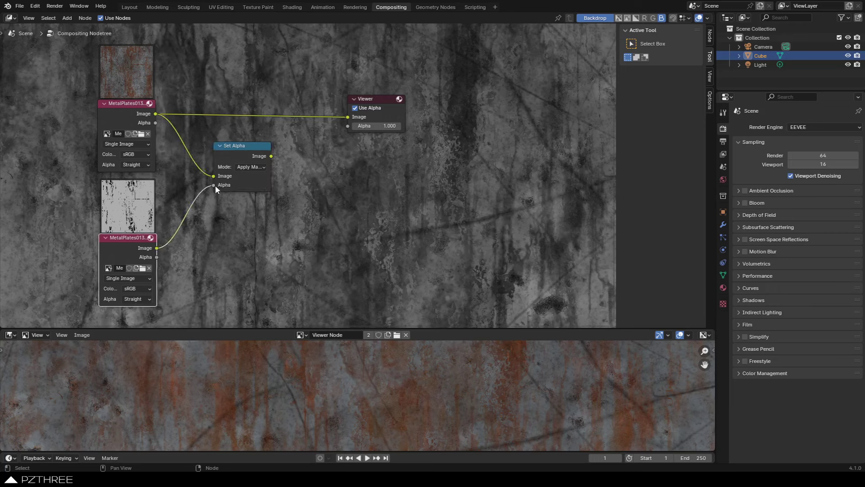
pyautogui.moveTo(271, 156); pyautogui.dragTo(348, 116)
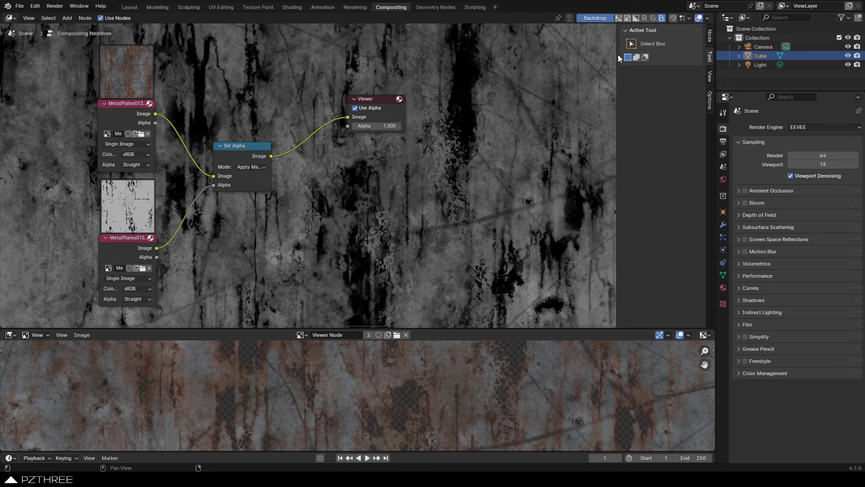
# Cycle the backdrop through Color and Alpha, Color, and Alpha, then return to Color and Alpha.
pyautogui.click(619, 18)
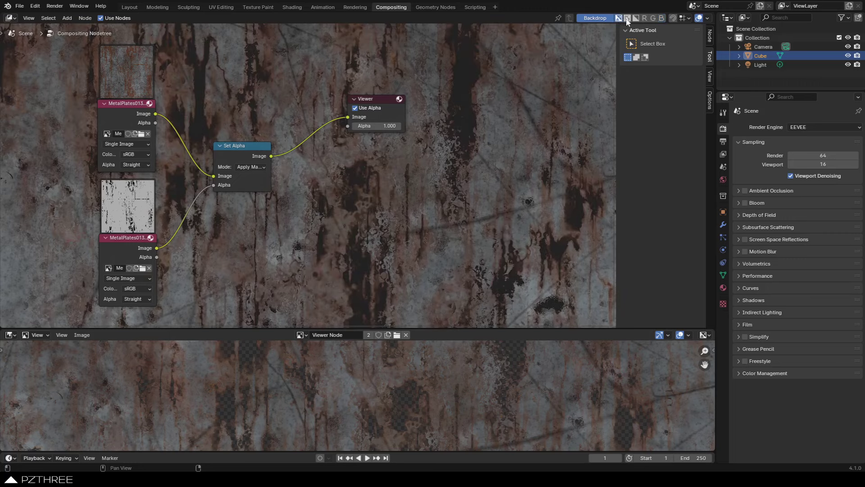
pyautogui.click(628, 19)
pyautogui.click(636, 19)
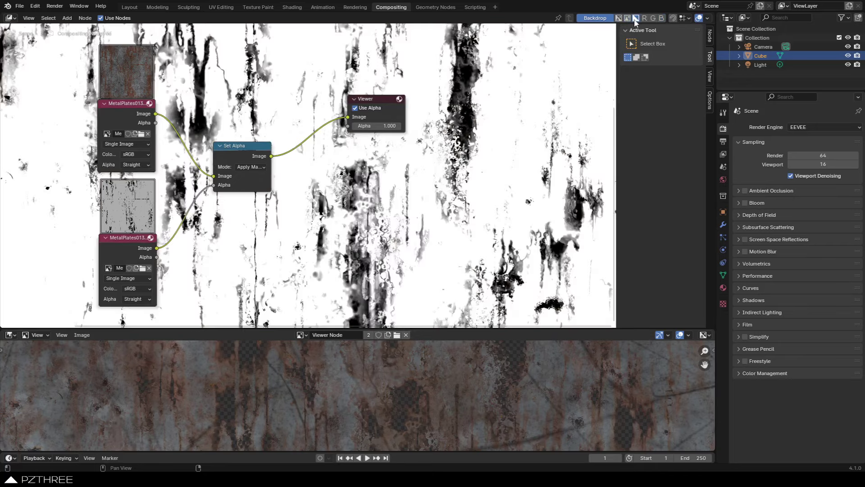
pyautogui.click(620, 18)
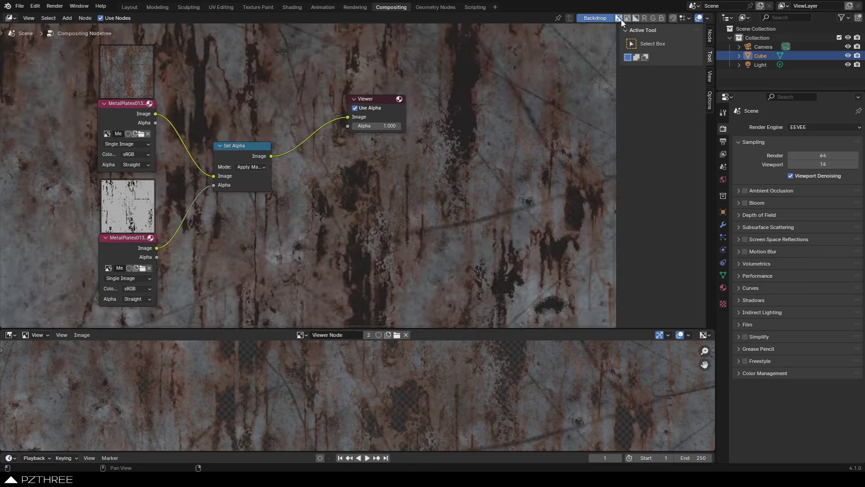
# Move the Set Alpha and Viewer nodes and make the masked texture preview area taller.
pyautogui.moveTo(252, 144); pyautogui.dragTo(267, 108)
pyautogui.moveTo(382, 101); pyautogui.dragTo(400, 109)
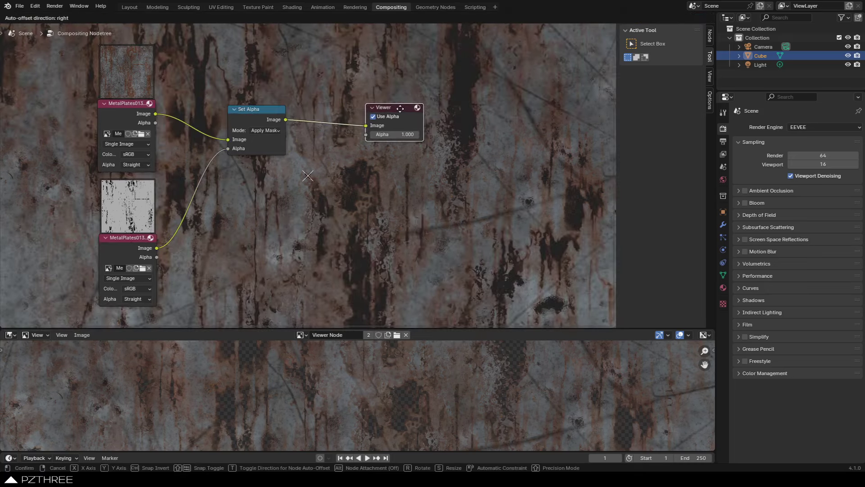
pyautogui.moveTo(304, 413); pyautogui.dragTo(335, 381, button='middle')
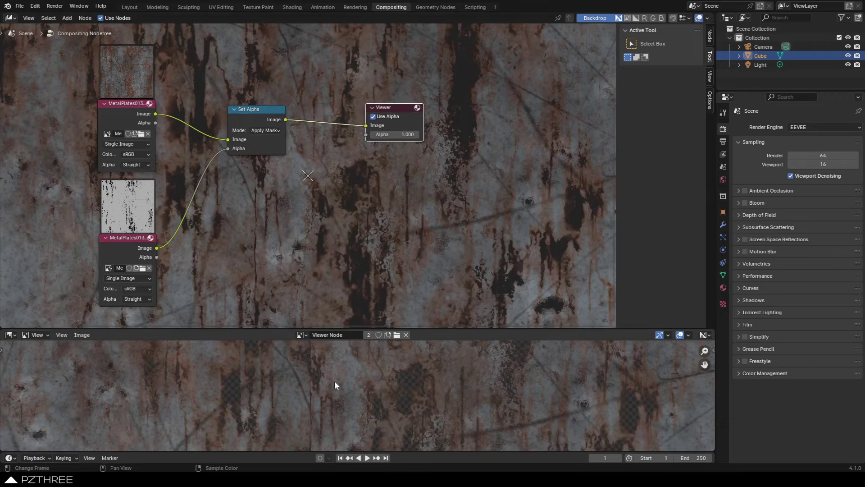
pyautogui.moveTo(369, 327); pyautogui.dragTo(370, 242)
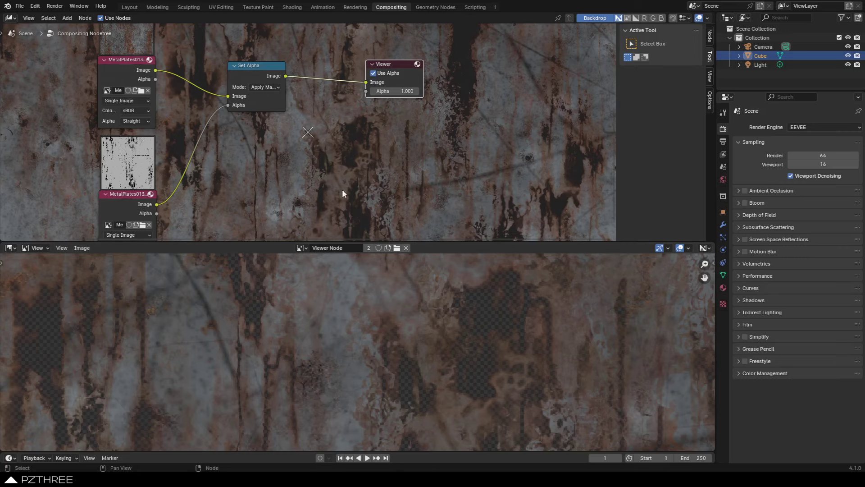
# Re-centre the node layout and bring up the Add menu's Color nodes.
pyautogui.scroll(3, 187, 343)
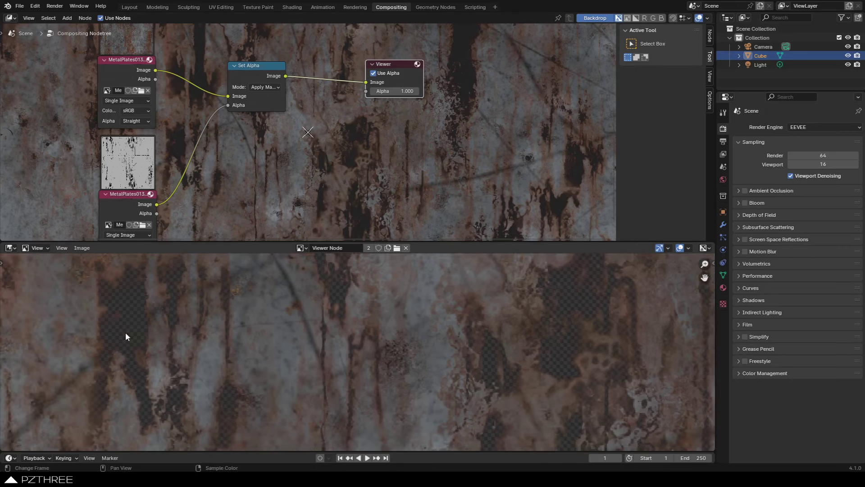
pyautogui.moveTo(323, 112); pyautogui.dragTo(278, 150, button='middle')
pyautogui.hotkey('shift', 'a')
pyautogui.moveTo(297, 163)
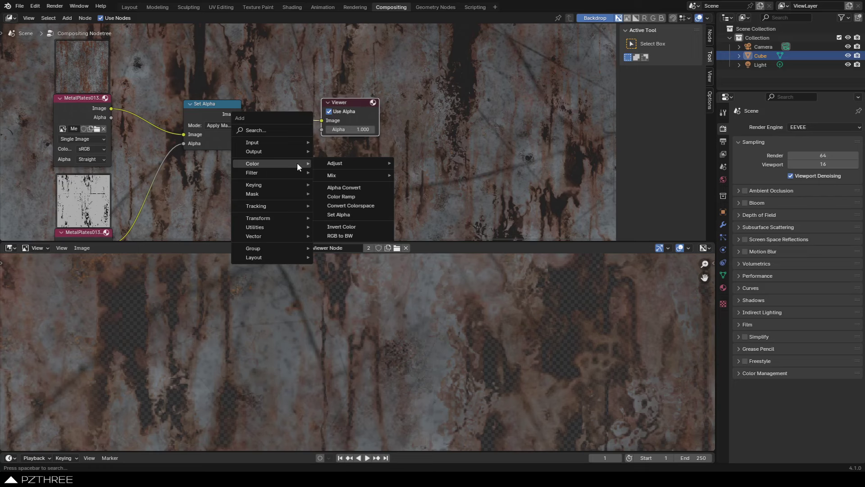
# Drop an Alpha Convert node onto the Set Alpha–Viewer link, trying To Straight before keeping To Premultiplied.
pyautogui.click(368, 188)
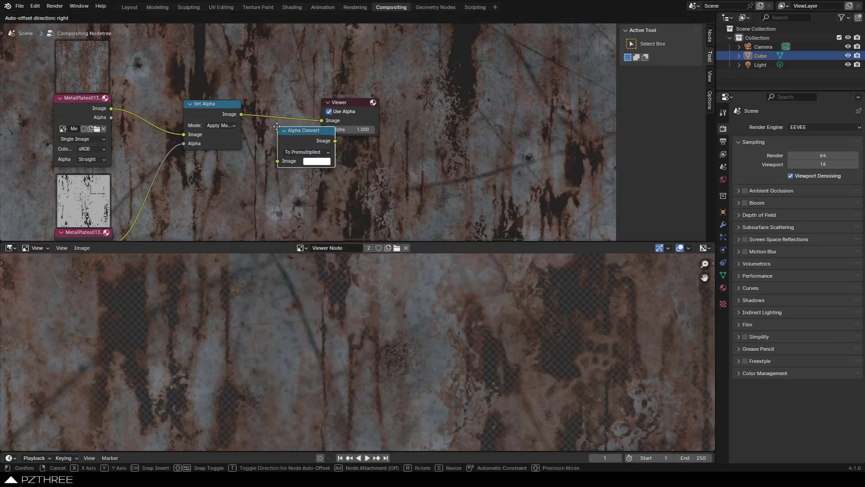
pyautogui.click(274, 113)
pyautogui.click(292, 137)
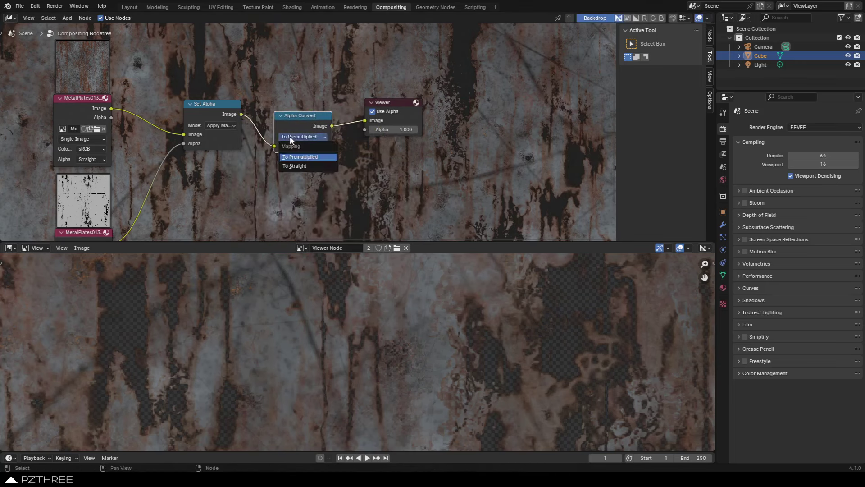
pyautogui.click(303, 167)
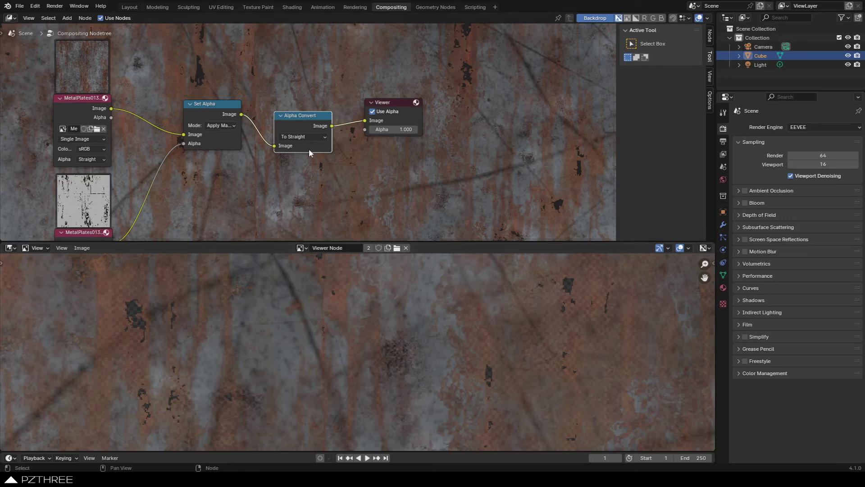
pyautogui.click(301, 132)
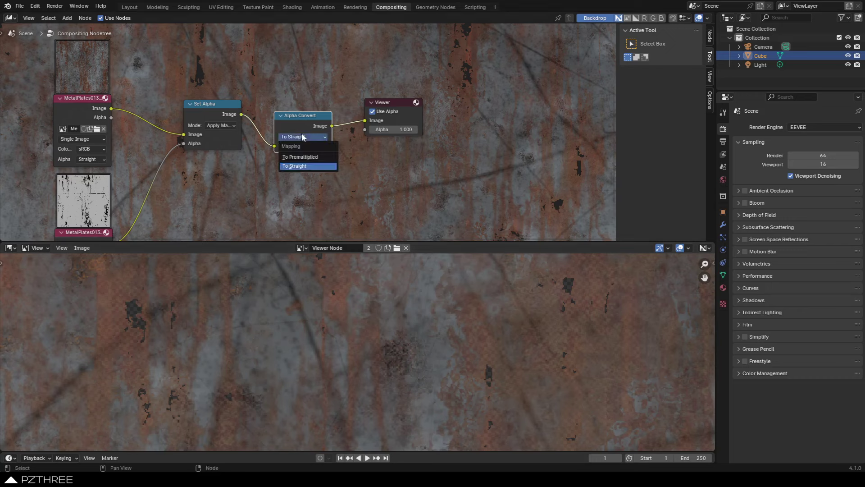
pyautogui.click(308, 158)
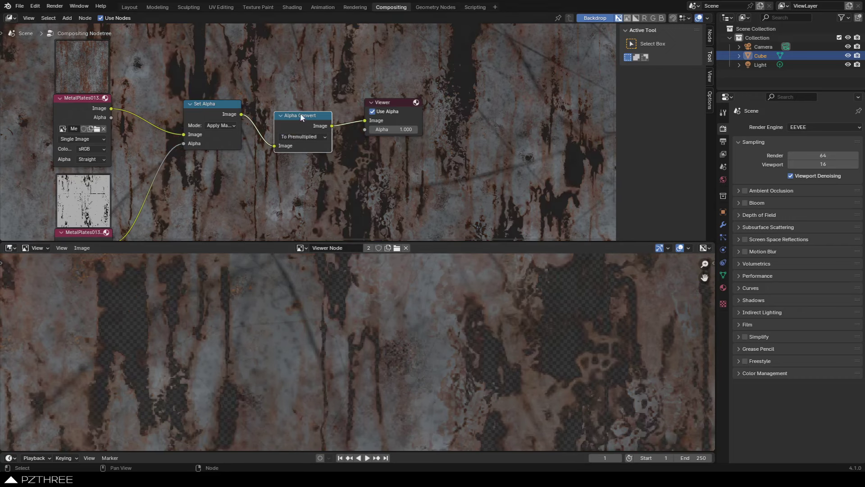
pyautogui.moveTo(301, 115); pyautogui.dragTo(302, 104)
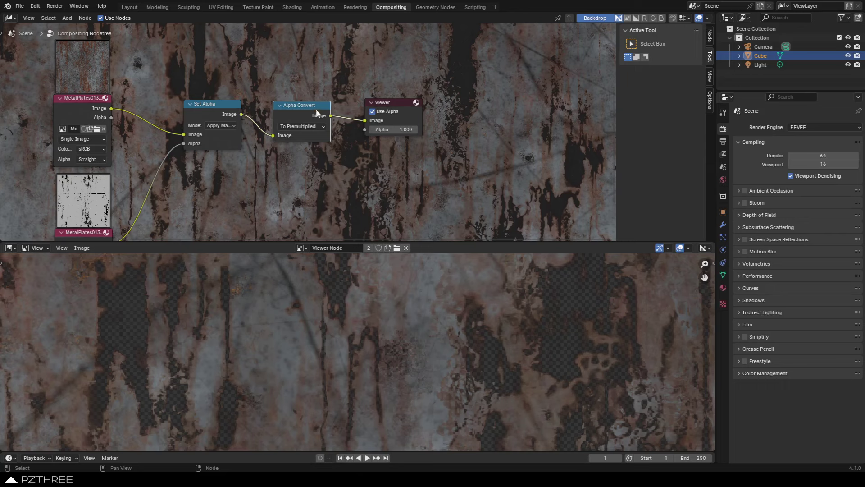
pyautogui.scroll(-2, 318, 113)
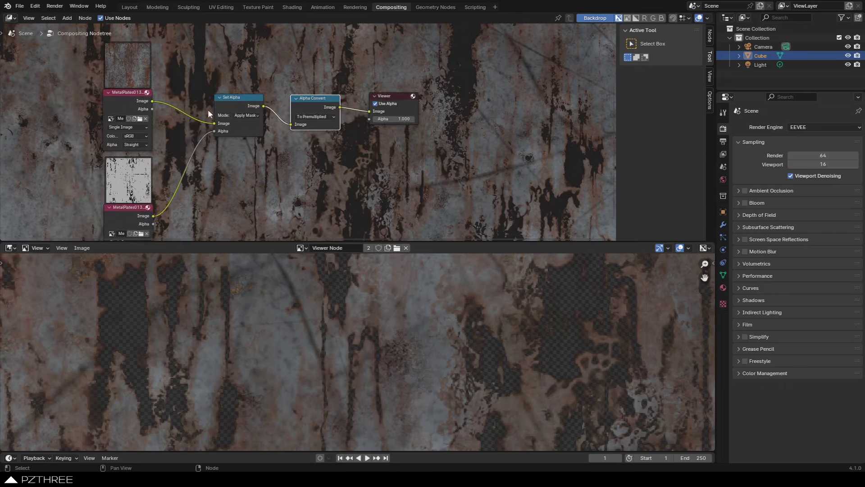
# Use Image > Save As to write the viewer image to the Desktop as basecolor.png.
pyautogui.click(82, 248)
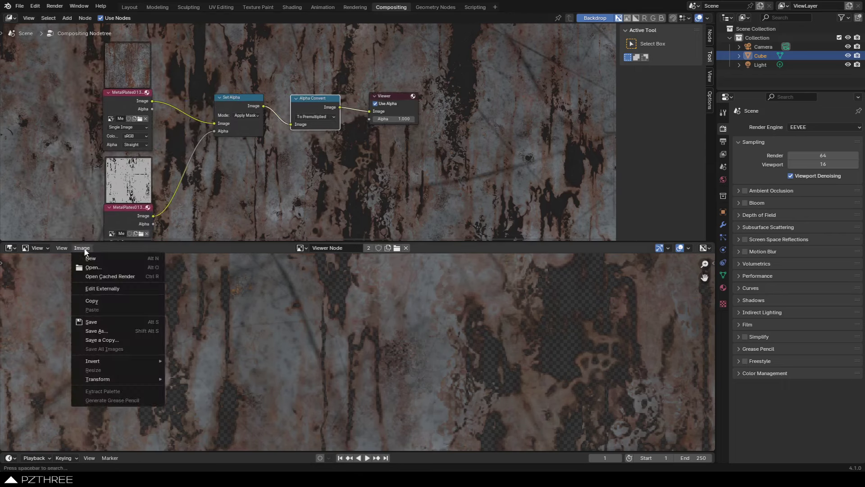
pyautogui.click(134, 332)
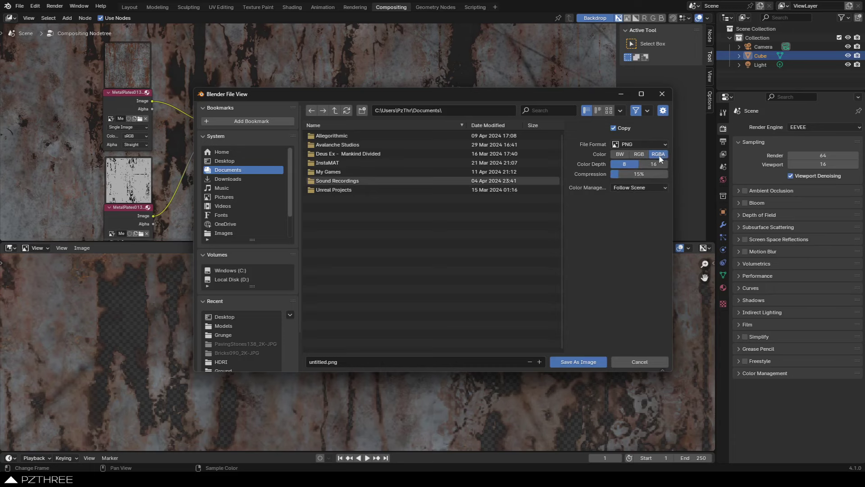
pyautogui.click(266, 161)
pyautogui.click(337, 359)
pyautogui.write('b')
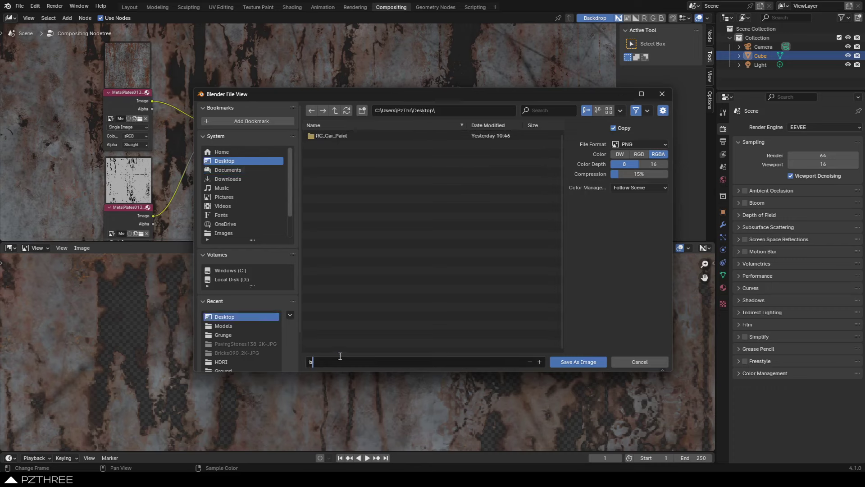
pyautogui.write('asecxbasecolor')
pyautogui.press('Return')
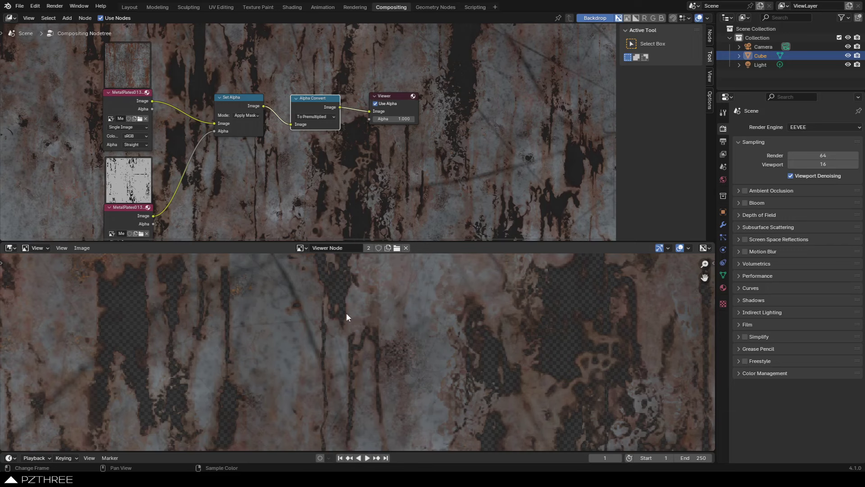
# Box-select the two Image nodes, Set Alpha and Alpha Convert and delete them, keeping the Viewer.
pyautogui.scroll(-1, 297, 174)
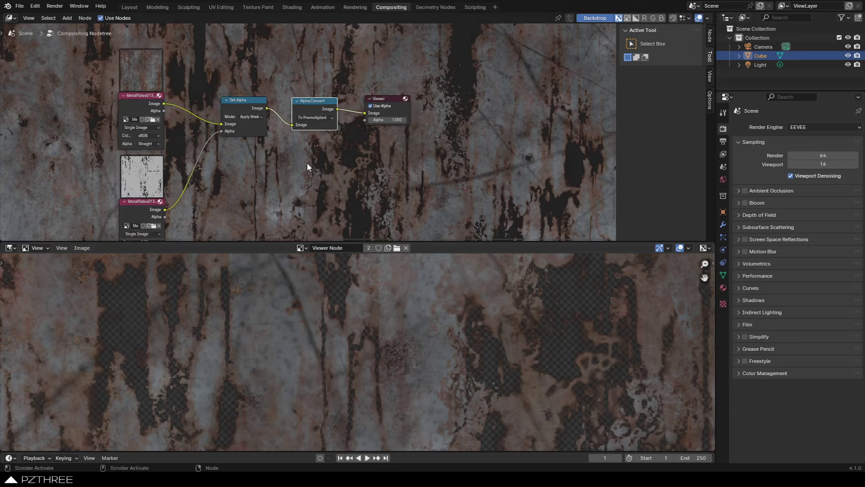
pyautogui.moveTo(304, 165); pyautogui.dragTo(306, 134, button='middle')
pyautogui.moveTo(93, 199); pyautogui.dragTo(348, 34)
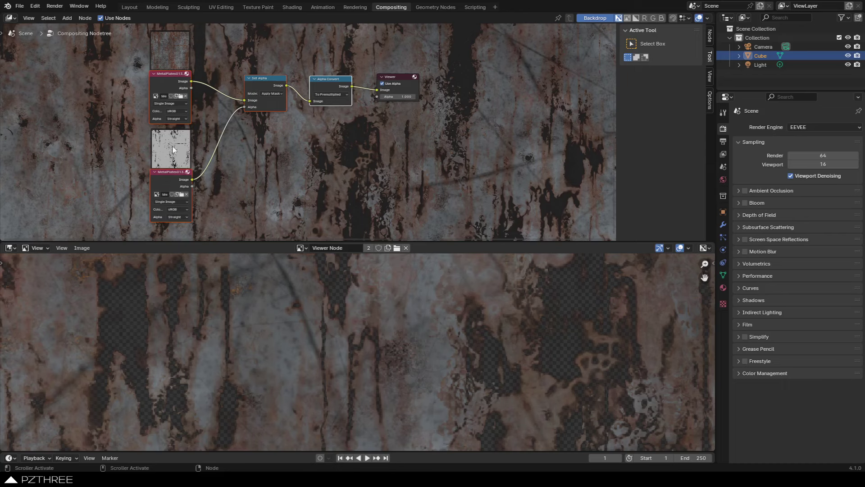
pyautogui.press('x')
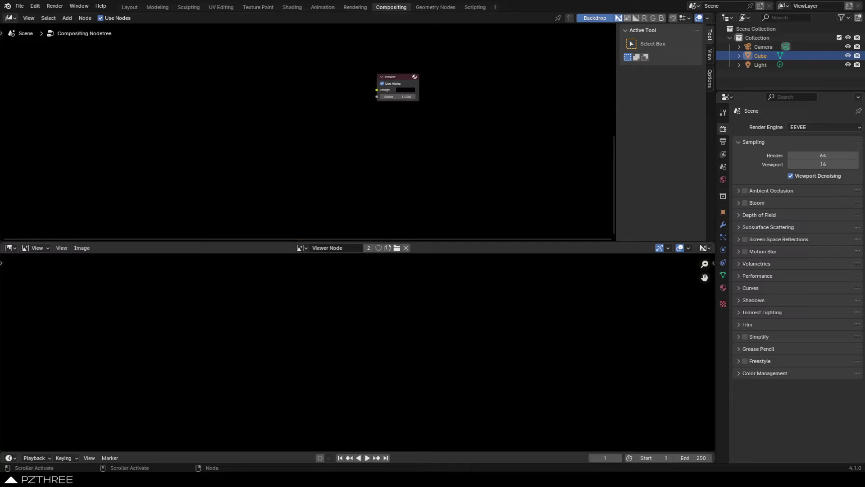
pyautogui.hotkey('alt', 'Tab')
# Ctrl-select the Metalness, AmbientOcclusion and Roughness PNGs in MetalPlates013_4K-PNG, then minimise Explorer.
pyautogui.click(459, 182)
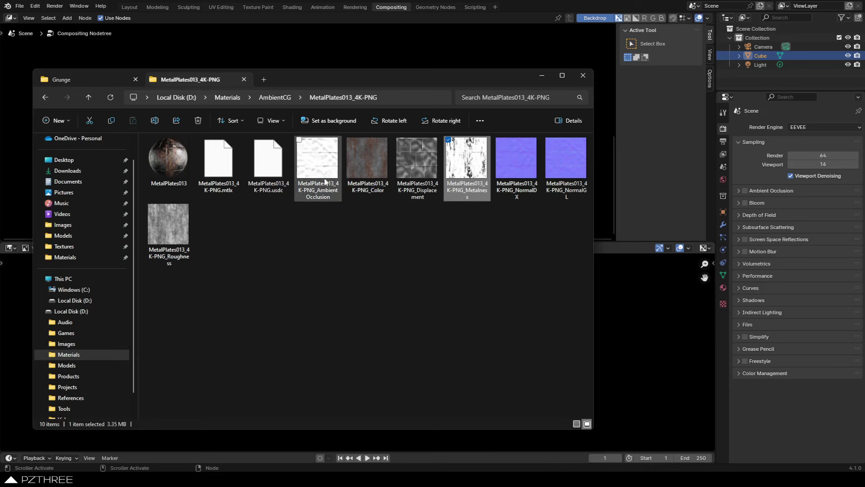
pyautogui.click(411, 169)
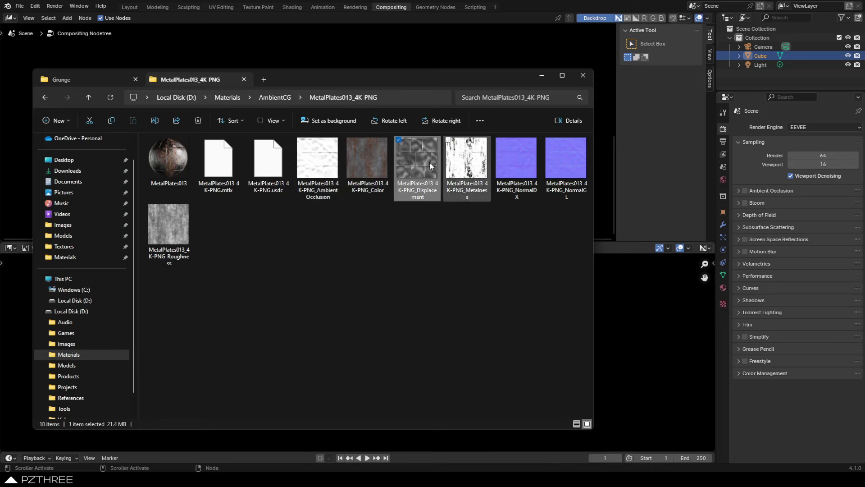
pyautogui.click(461, 165)
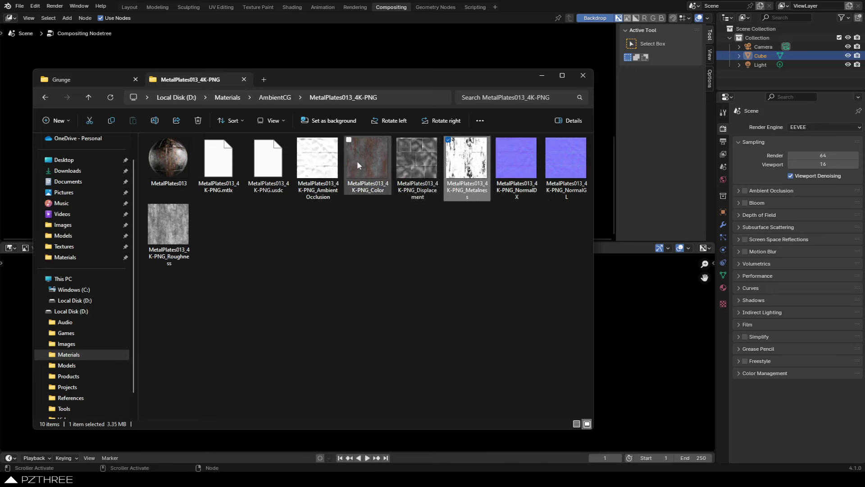
pyautogui.keyDown('ctrl'); pyautogui.click(314, 171); pyautogui.keyUp('ctrl')
pyautogui.keyDown('ctrl'); pyautogui.click(190, 227); pyautogui.keyUp('ctrl')
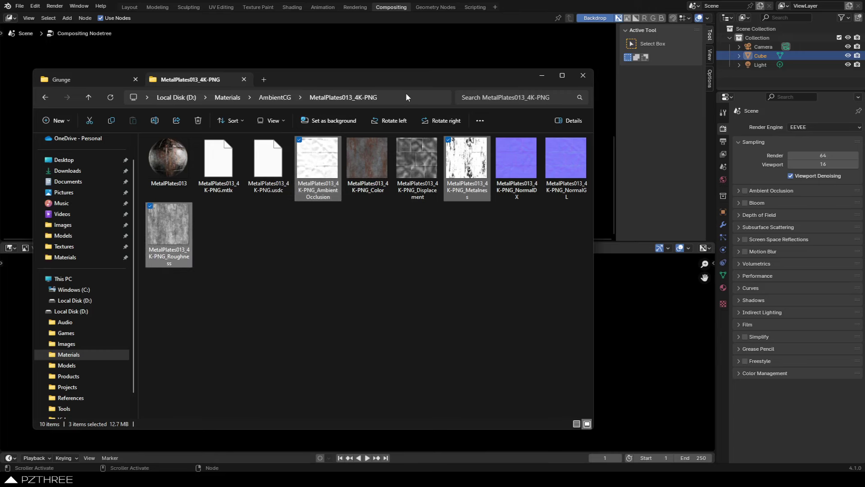
pyautogui.press('super+Down')
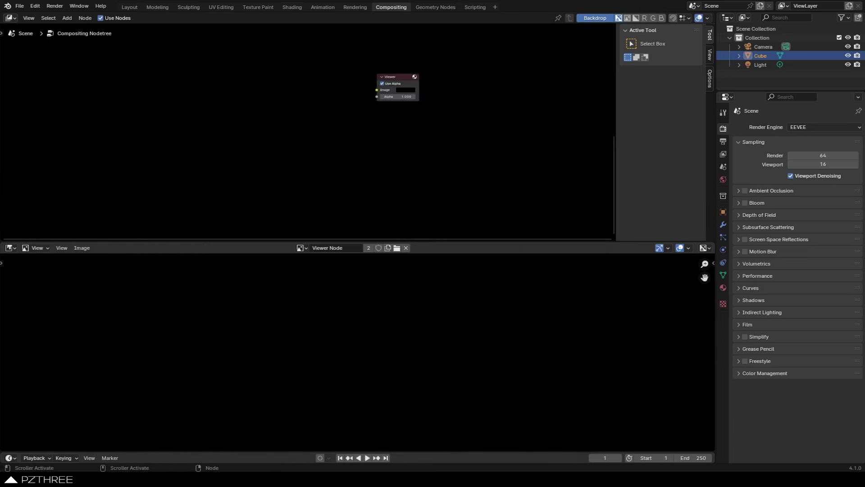
# Drag the three texture maps in as a vertical stack of Image nodes, then maximise and frame all.
pyautogui.moveTo(155, 97); pyautogui.dragTo(163, 72)
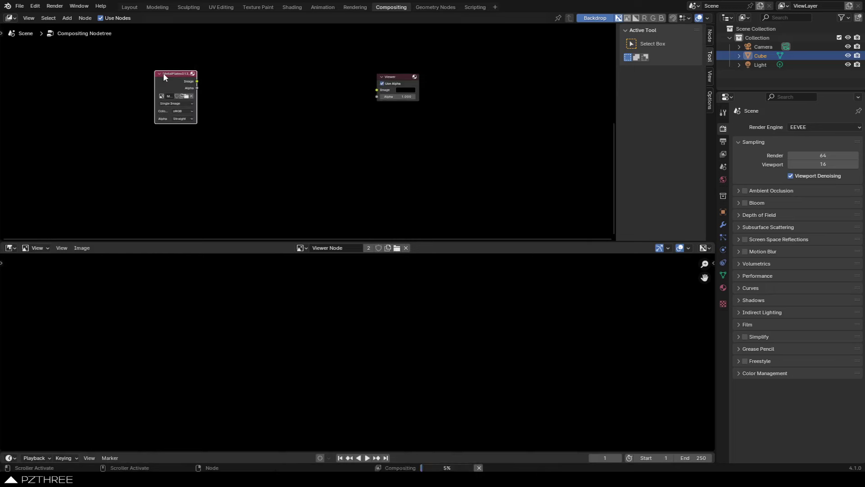
pyautogui.moveTo(129, 172); pyautogui.dragTo(161, 171)
pyautogui.click(161, 171)
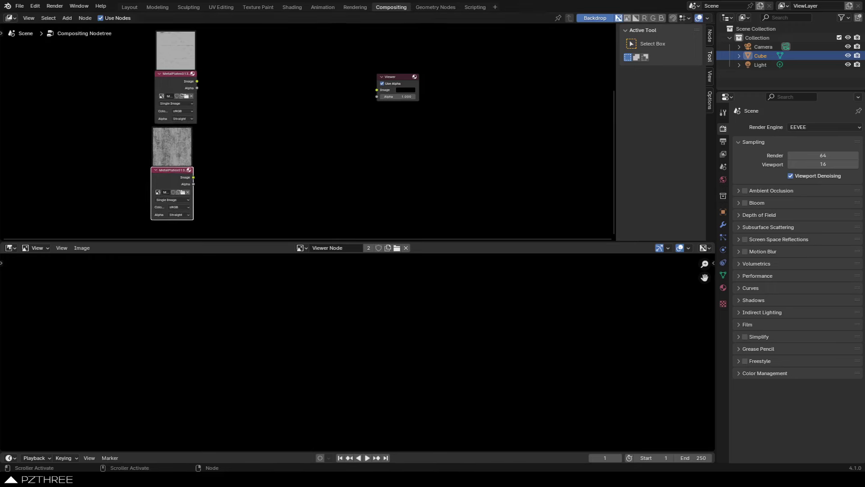
pyautogui.moveTo(197, 179); pyautogui.dragTo(217, 116, button='middle')
pyautogui.moveTo(5, 171); pyautogui.dragTo(196, 177)
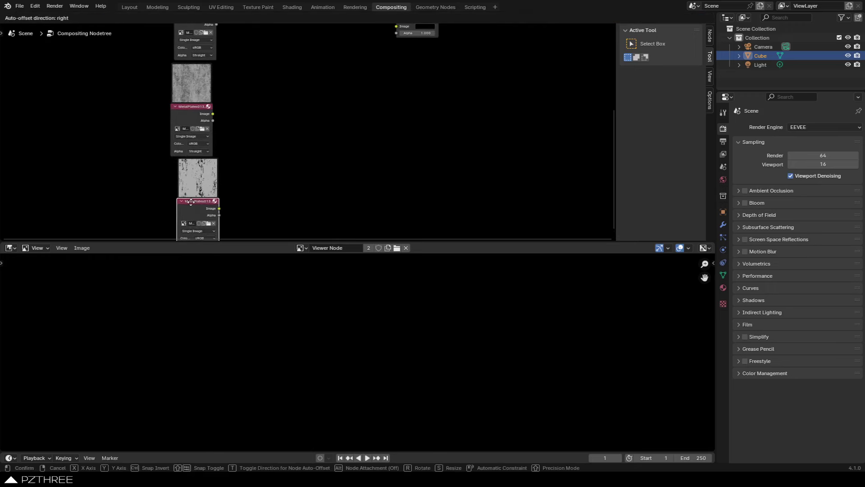
pyautogui.click(189, 196)
pyautogui.hotkey('ctrl', 'space')
pyautogui.press('Home')
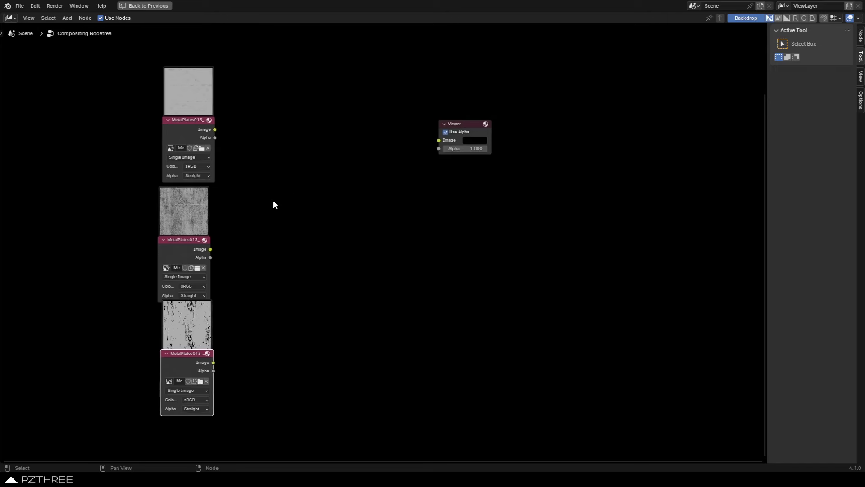
# Add a Combine Color node from the Color menu and place it between the Image nodes and Viewer.
pyautogui.hotkey('shift', 'a')
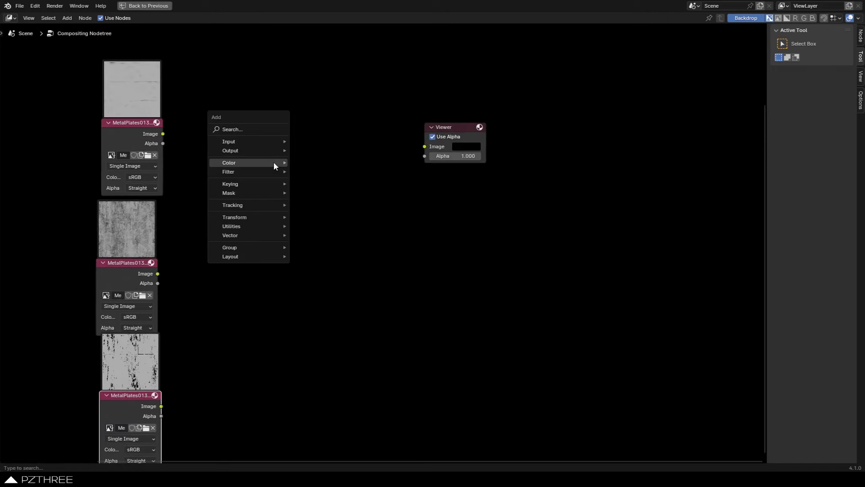
pyautogui.moveTo(276, 172)
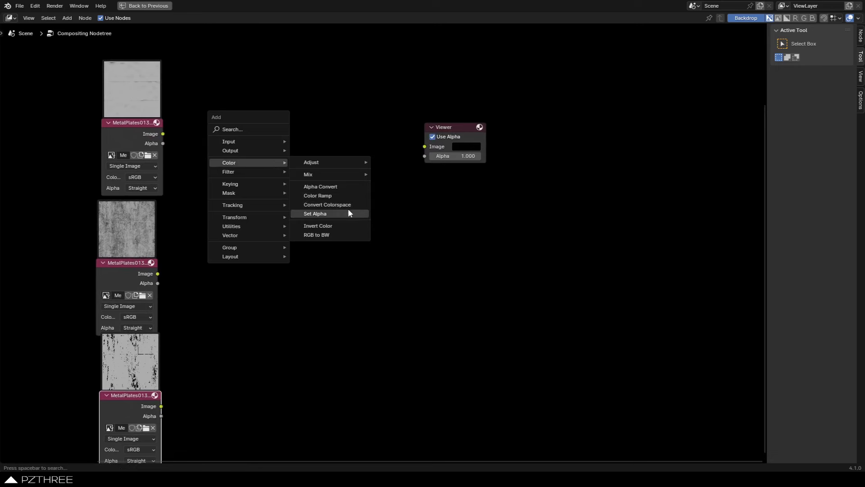
pyautogui.moveTo(346, 180)
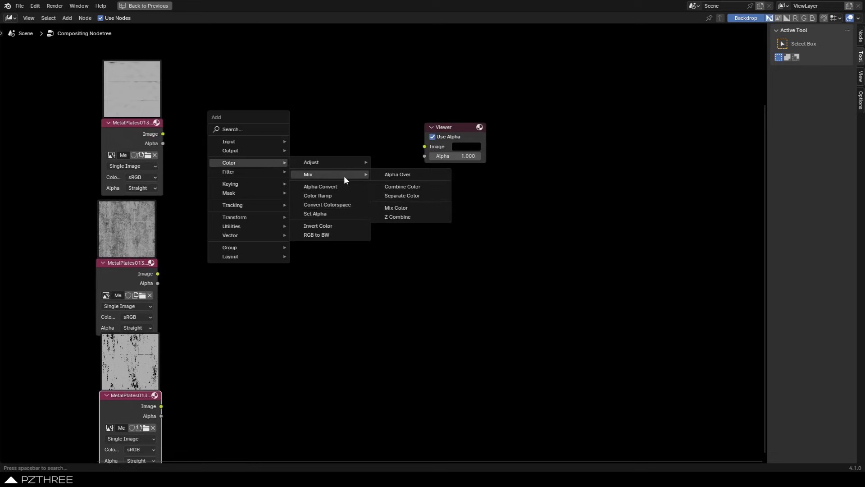
pyautogui.click(421, 189)
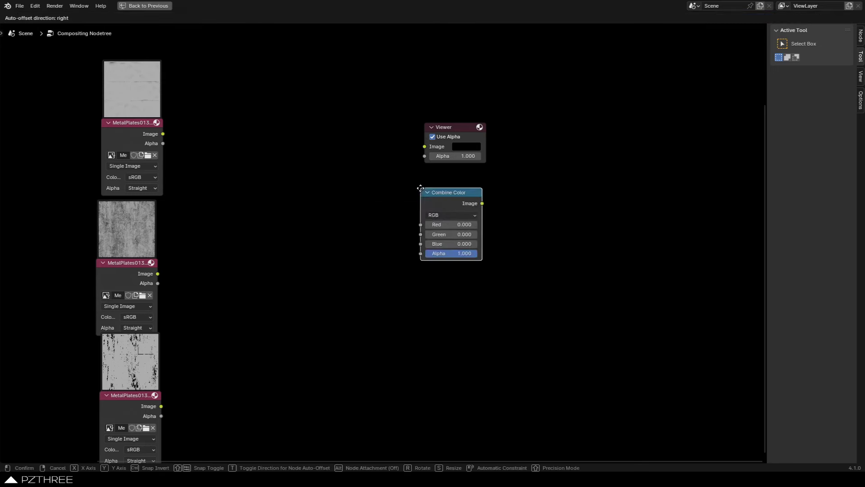
pyautogui.click(252, 133)
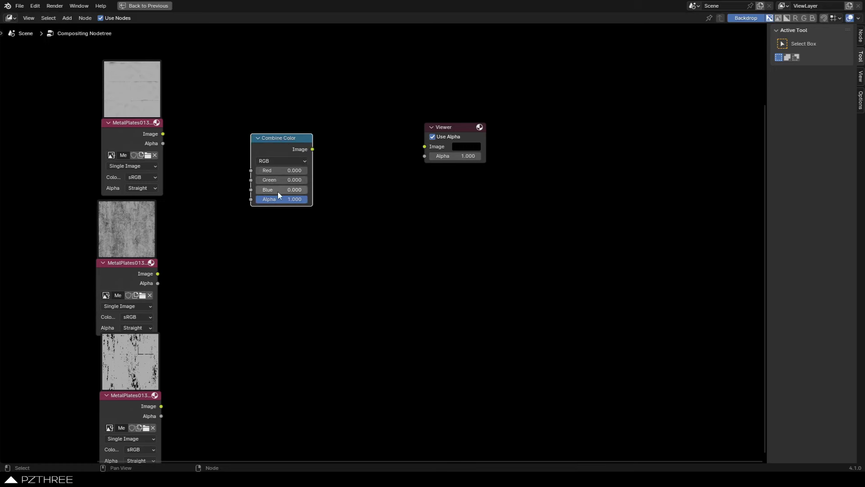
# Wire the top, middle and bottom images into Combine Color's Red, Green and Blue, feeding the Viewer.
pyautogui.moveTo(163, 134); pyautogui.dragTo(251, 170)
pyautogui.moveTo(157, 274); pyautogui.dragTo(251, 179)
pyautogui.moveTo(161, 406); pyautogui.dragTo(251, 190)
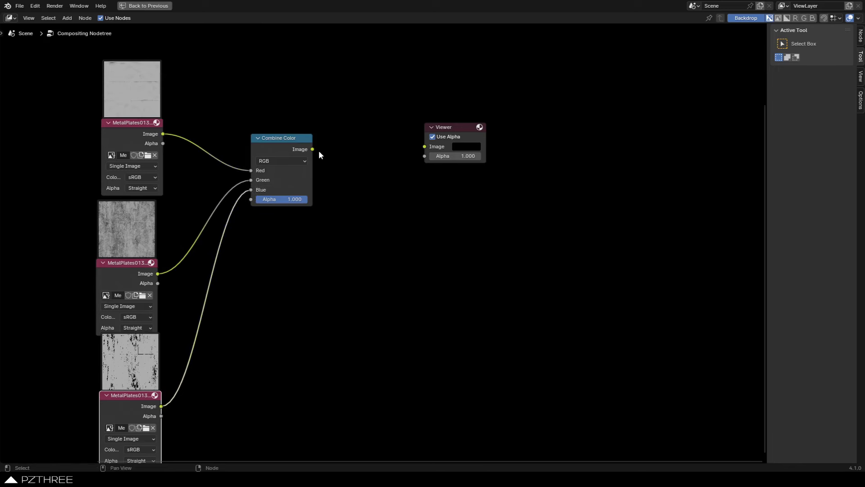
pyautogui.moveTo(313, 149); pyautogui.dragTo(425, 146)
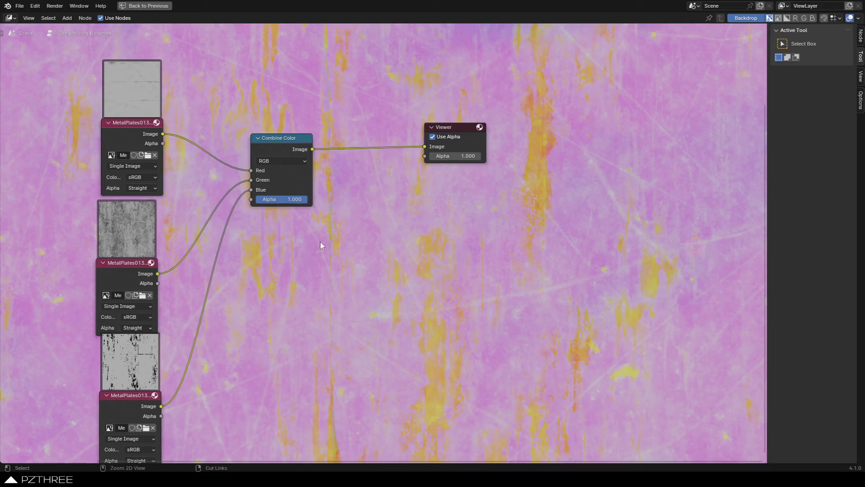
pyautogui.hotkey('ctrl', 'space')
# Open Image > Save As, set Color to RGB, cancel the dialog, and pan the node tree.
pyautogui.click(82, 248)
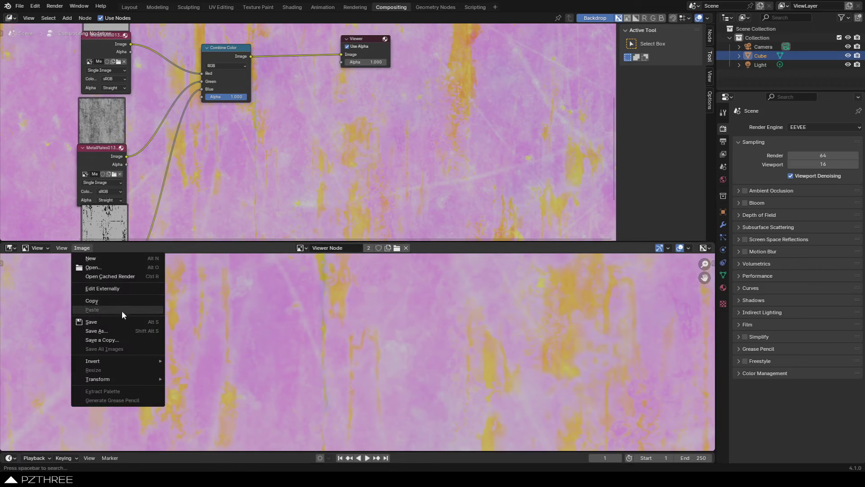
pyautogui.click(102, 330)
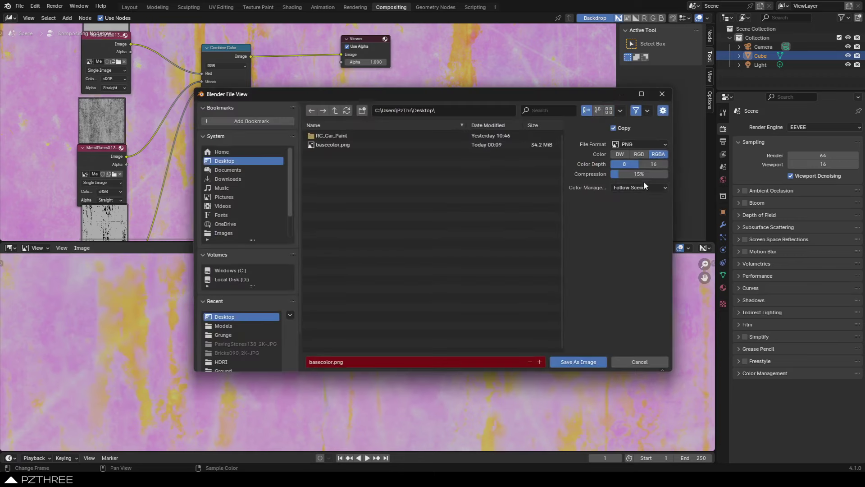
pyautogui.click(638, 154)
pyautogui.click(633, 360)
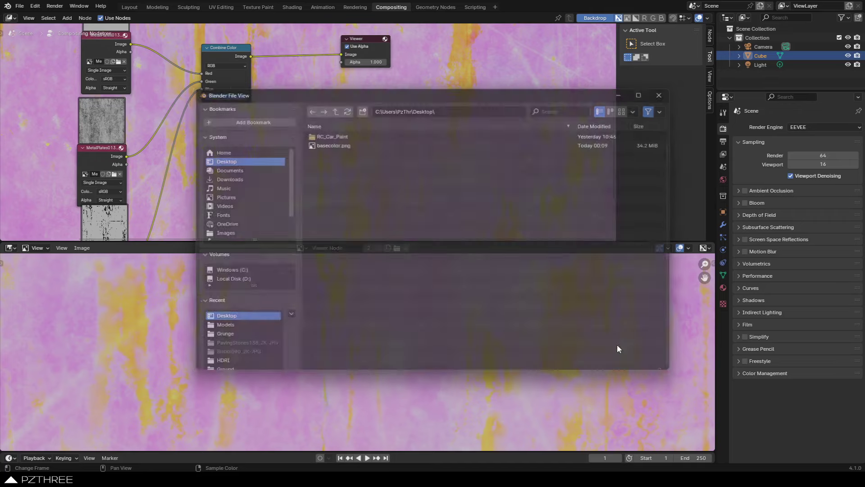
pyautogui.moveTo(287, 107); pyautogui.dragTo(354, 177, button='middle')
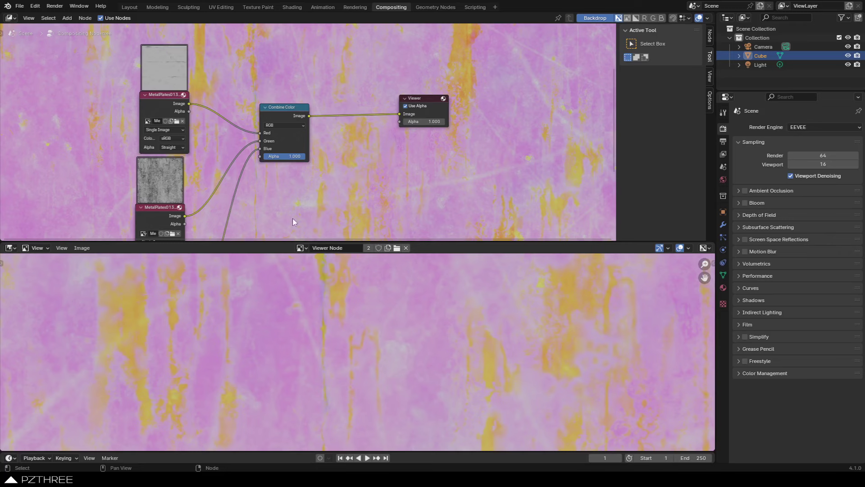
# Zoom out and pan the node view, then select the three MetalPlates013 image nodes.
pyautogui.scroll(-2, 319, 193)
pyautogui.moveTo(321, 189); pyautogui.dragTo(318, 153, button='middle')
pyautogui.scroll(-2, 309, 148)
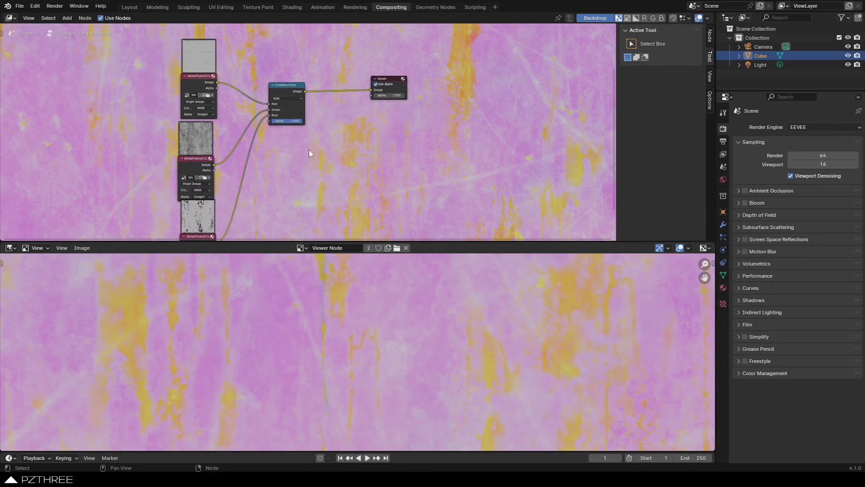
pyautogui.scroll(-1, 296, 143)
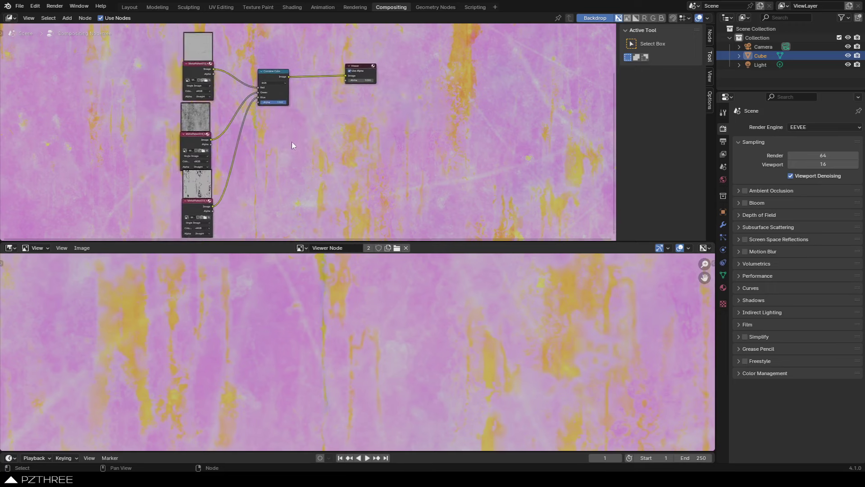
pyautogui.moveTo(291, 141); pyautogui.dragTo(273, 139, button='middle')
pyautogui.click(167, 189)
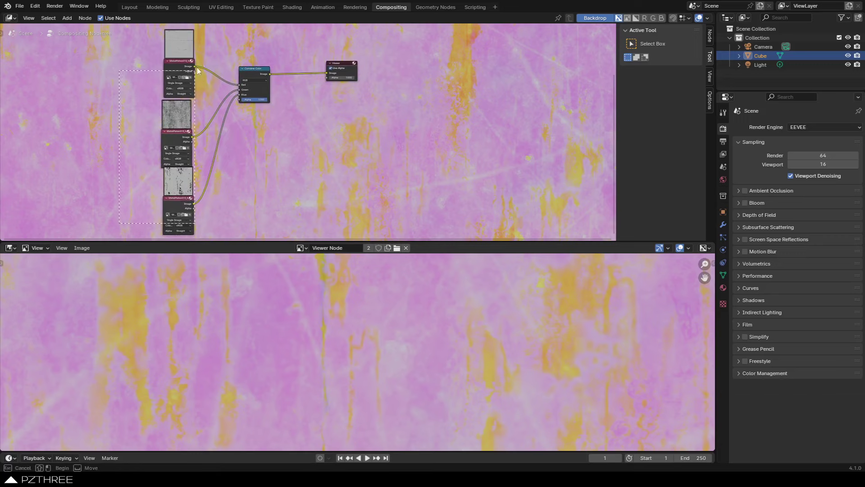
# Delete the three image nodes, then browse File Explorer's Grunge textures folder and return to Blender.
pyautogui.press('x')
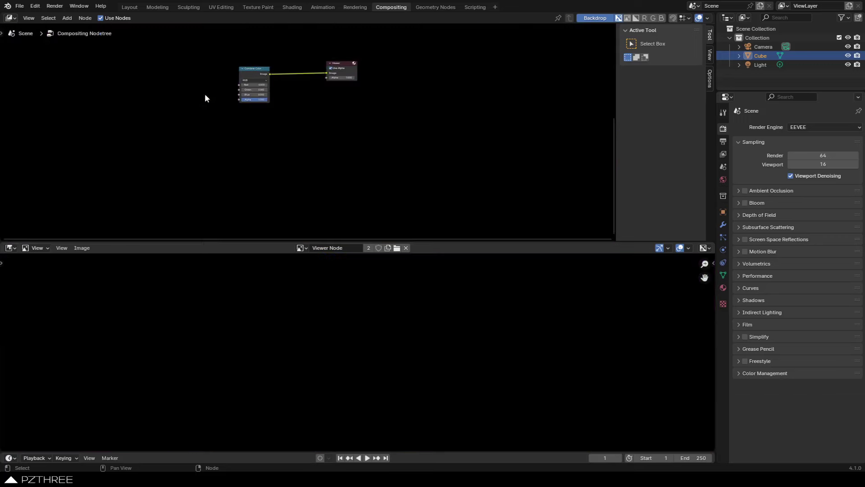
pyautogui.hotkey('alt', 'Tab')
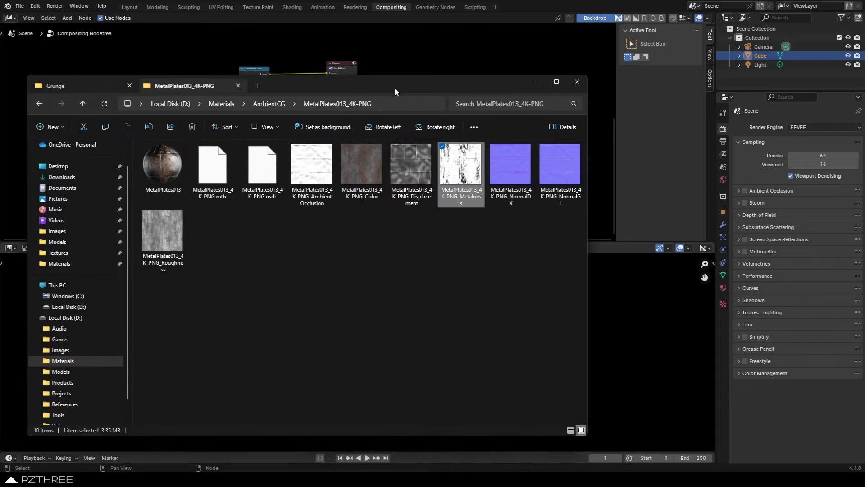
pyautogui.click(75, 84)
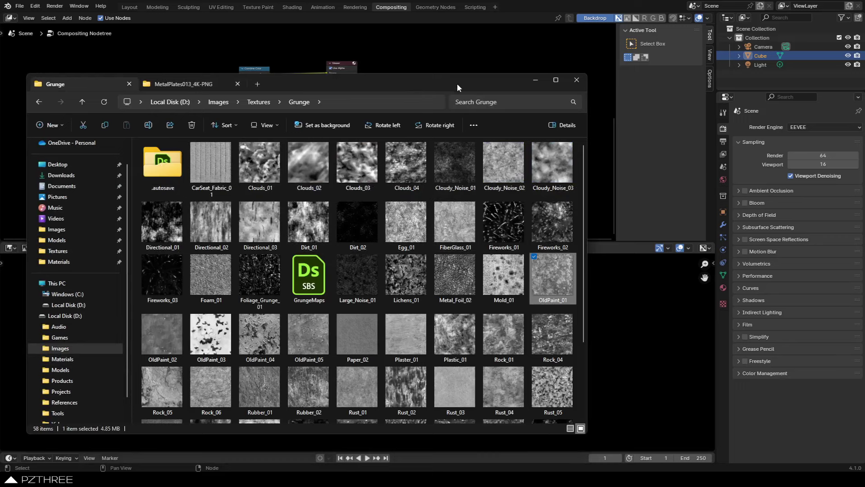
pyautogui.hotkey('alt', 'Tab')
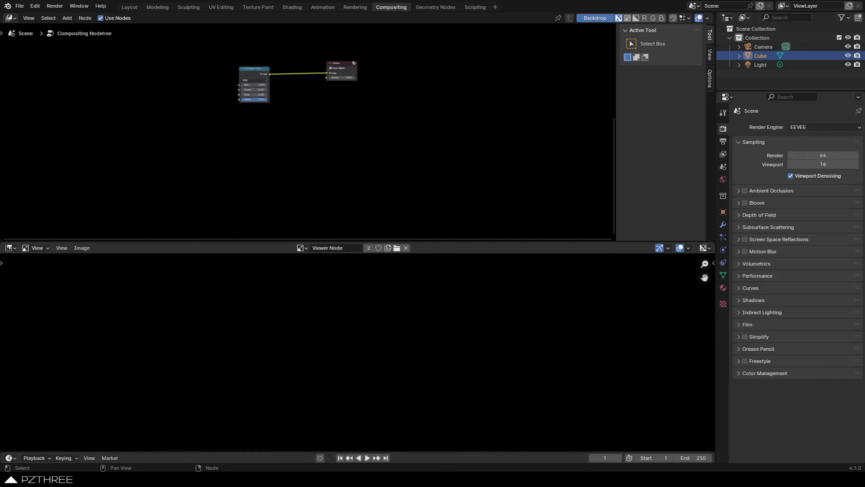
# Add Fireworks_02.png, OldPaint_01.png and Rock_04.png as image nodes in the compositor.
pyautogui.moveTo(27, 171); pyautogui.dragTo(125, 74)
pyautogui.moveTo(120, 172); pyautogui.dragTo(143, 145)
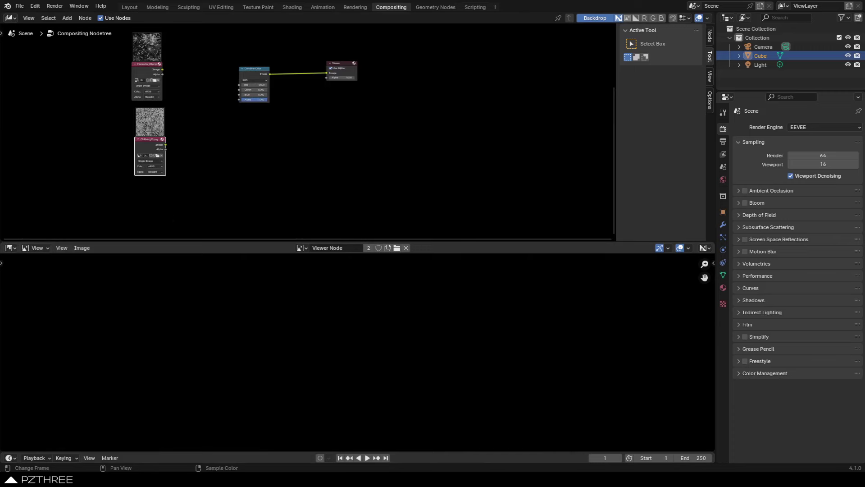
pyautogui.scroll(3, 185, 62)
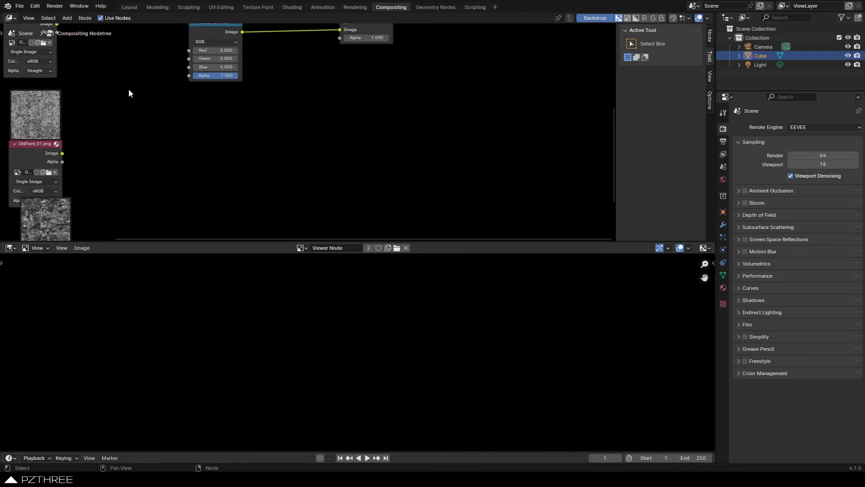
pyautogui.moveTo(130, 91); pyautogui.dragTo(262, 184, button='middle')
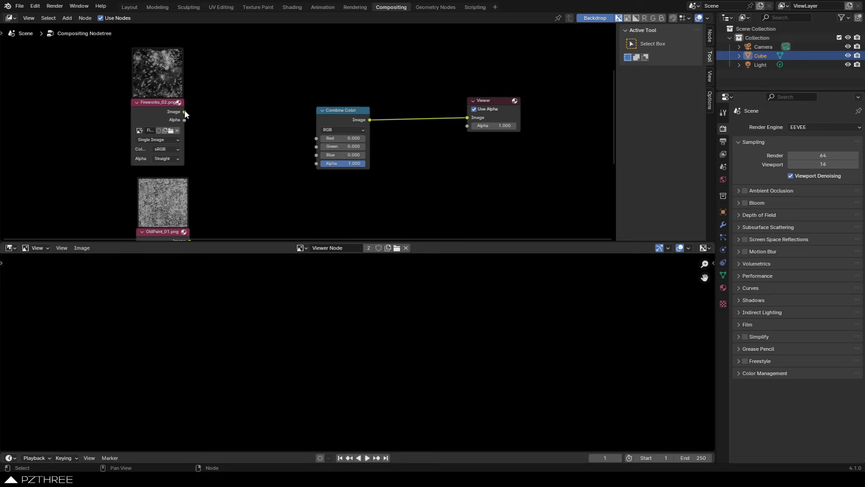
# Link Fireworks_02, OldPaint_01 and Rock_04 to Combine Color's Red, Green and Blue inputs.
pyautogui.moveTo(185, 111); pyautogui.dragTo(315, 138)
pyautogui.moveTo(209, 215); pyautogui.dragTo(177, 193, button='middle')
pyautogui.moveTo(172, 190); pyautogui.dragTo(299, 96)
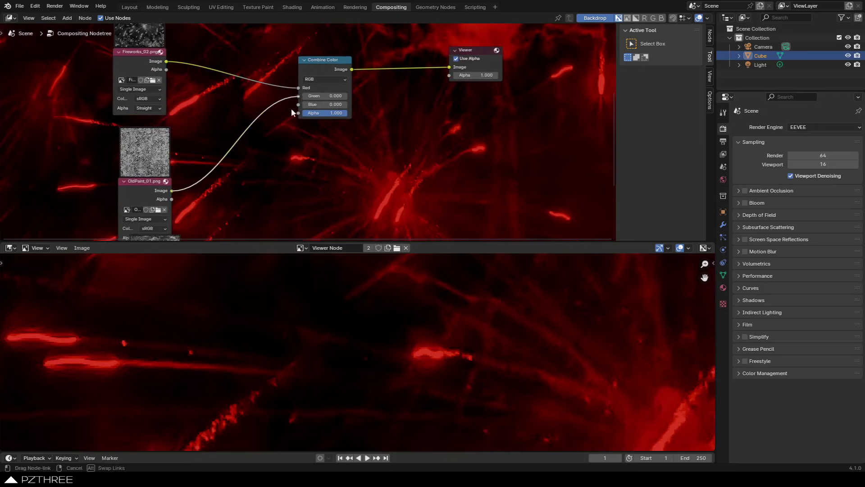
pyautogui.moveTo(291, 108); pyautogui.dragTo(280, 66, button='middle')
pyautogui.moveTo(184, 204); pyautogui.dragTo(188, 177, button='middle')
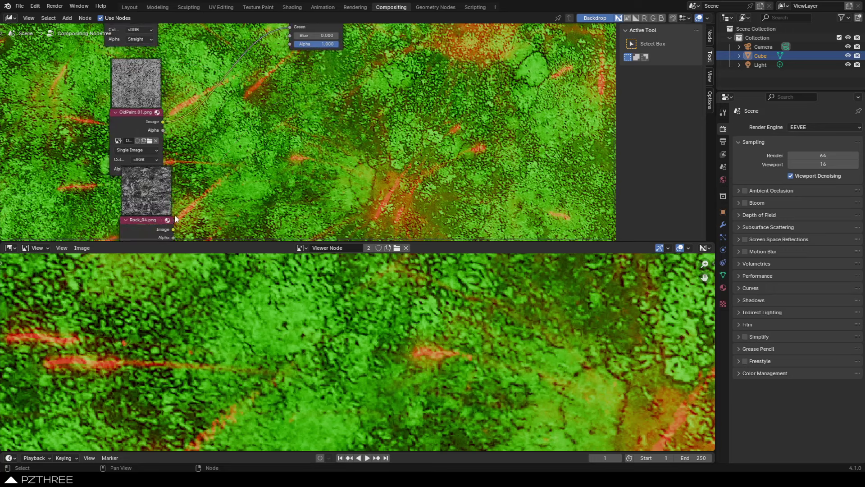
pyautogui.moveTo(173, 227); pyautogui.dragTo(290, 86)
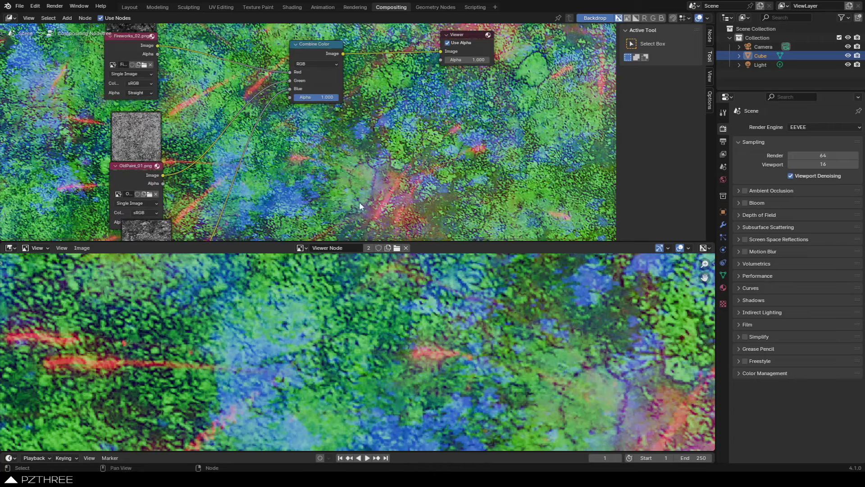
pyautogui.scroll(-2, 370, 120)
pyautogui.moveTo(366, 165); pyautogui.dragTo(365, 216, button='middle')
# Preview the packed result's red, green and blue channels one at a time in the backdrop.
pyautogui.click(645, 18)
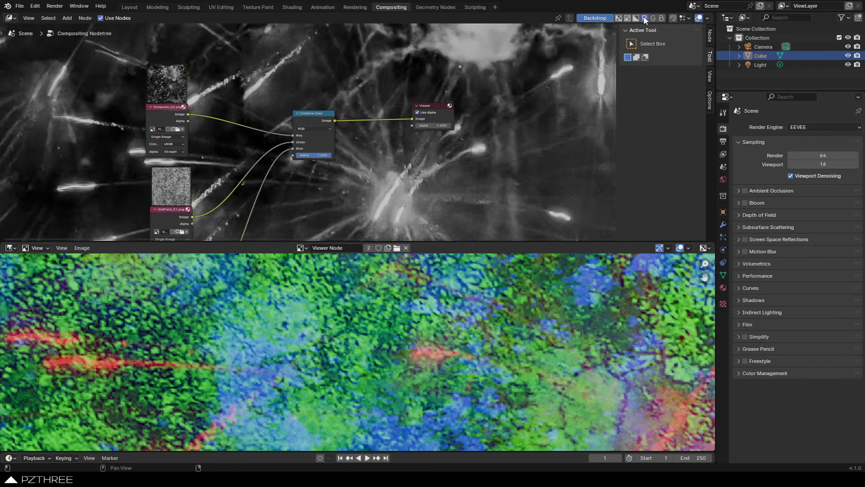
pyautogui.click(653, 18)
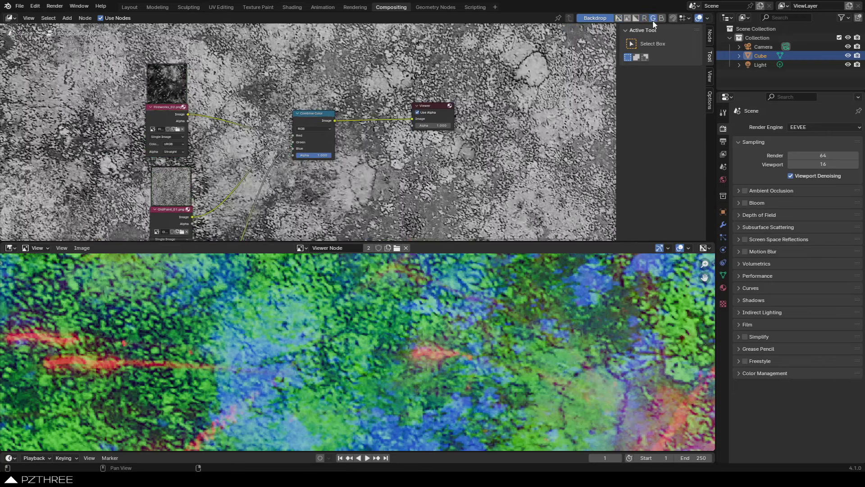
pyautogui.click(661, 18)
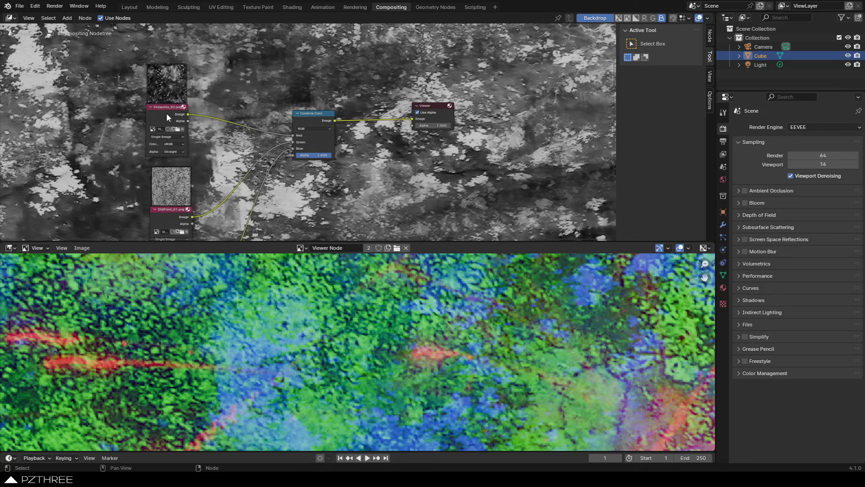
# Stack the Fireworks_02, OldPaint_01 and Rock_04 image nodes into a tidy column.
pyautogui.moveTo(169, 113); pyautogui.dragTo(183, 94)
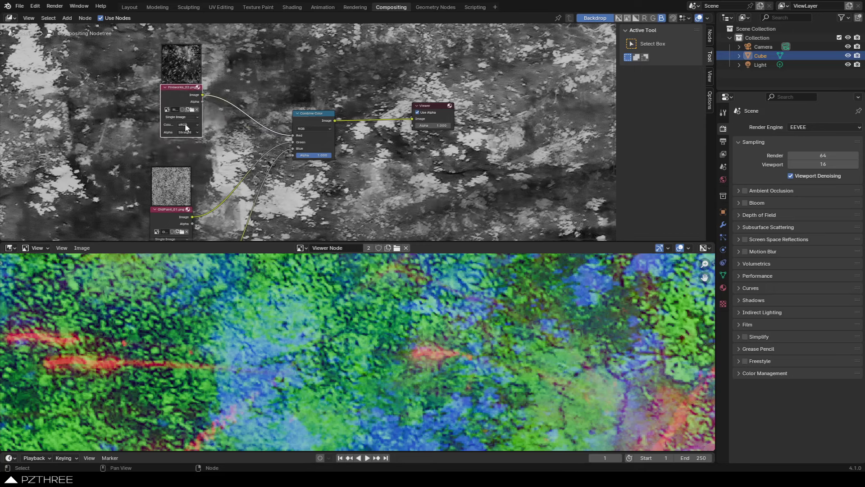
pyautogui.keyDown('shift'); pyautogui.scroll(-3, 215, 182); pyautogui.keyUp('shift')
pyautogui.moveTo(174, 178); pyautogui.dragTo(187, 150)
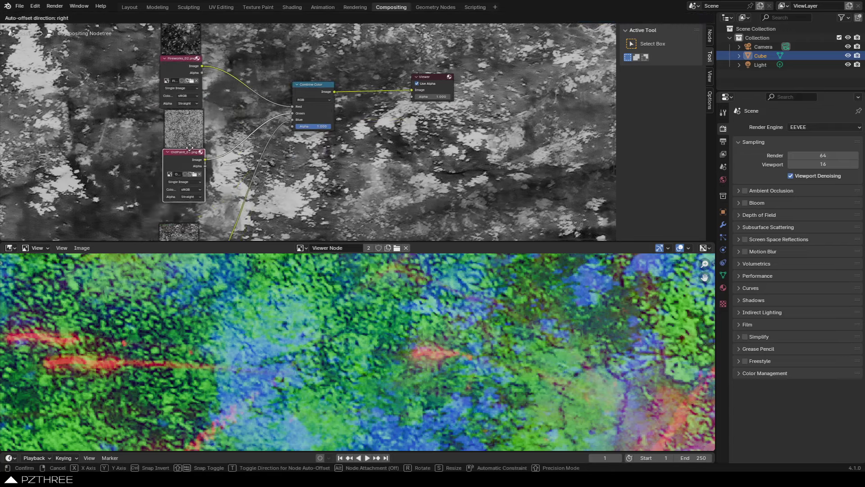
pyautogui.moveTo(270, 202); pyautogui.dragTo(264, 161, button='middle')
pyautogui.moveTo(177, 220); pyautogui.dragTo(183, 214)
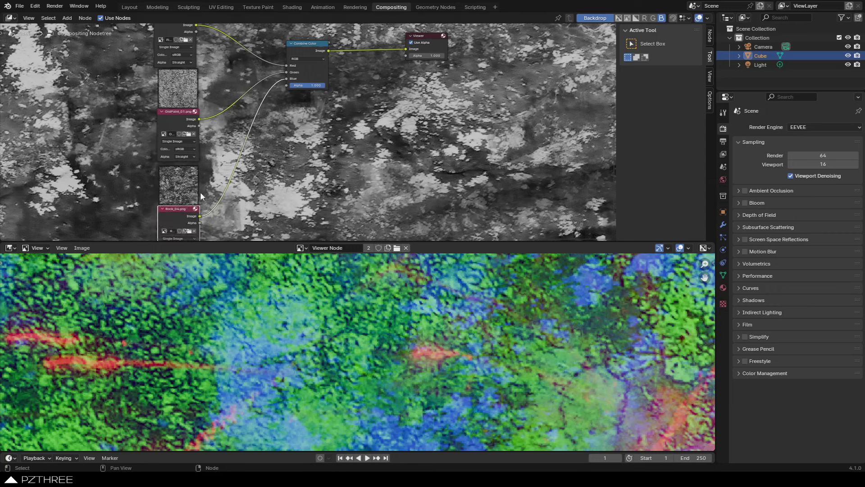
pyautogui.click(295, 183)
pyautogui.keyDown('shift'); pyautogui.scroll(8, 385, 124); pyautogui.keyUp('shift')
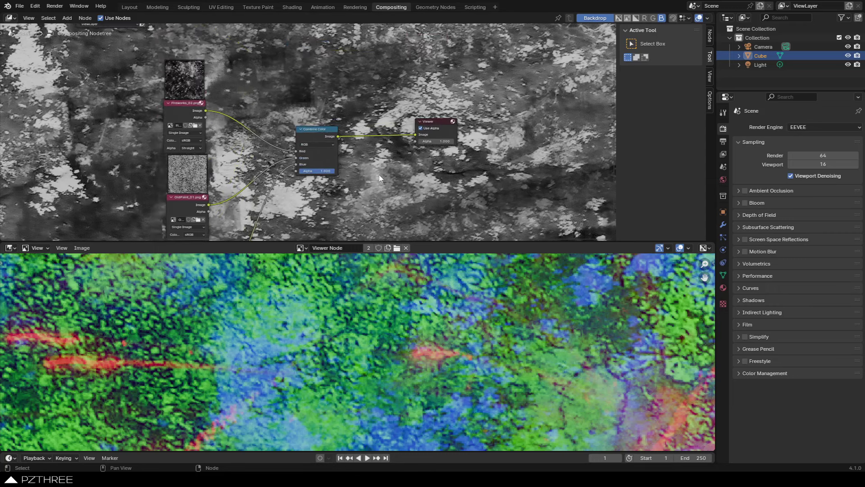
pyautogui.scroll(1, 380, 172)
pyautogui.scroll(1, 374, 170)
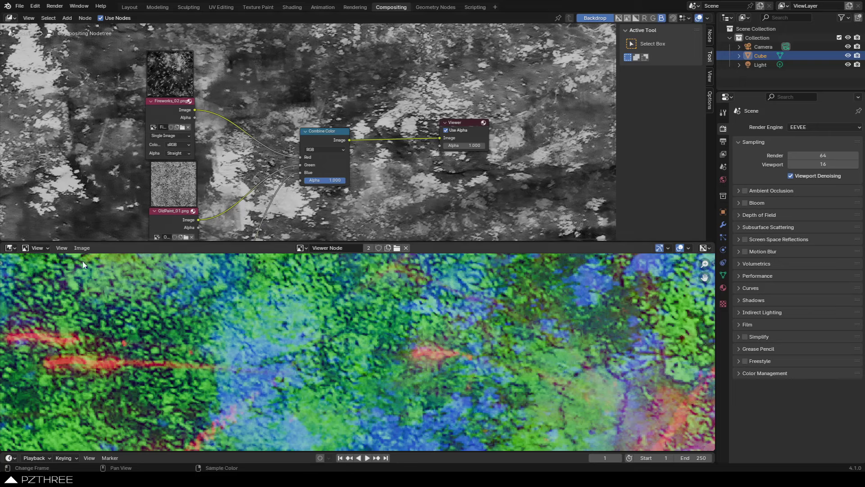
pyautogui.click(82, 247)
pyautogui.click(115, 331)
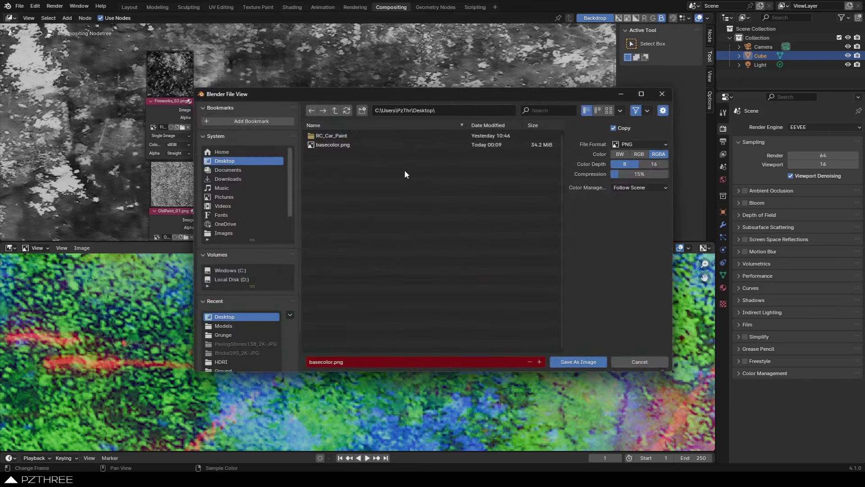
pyautogui.click(652, 363)
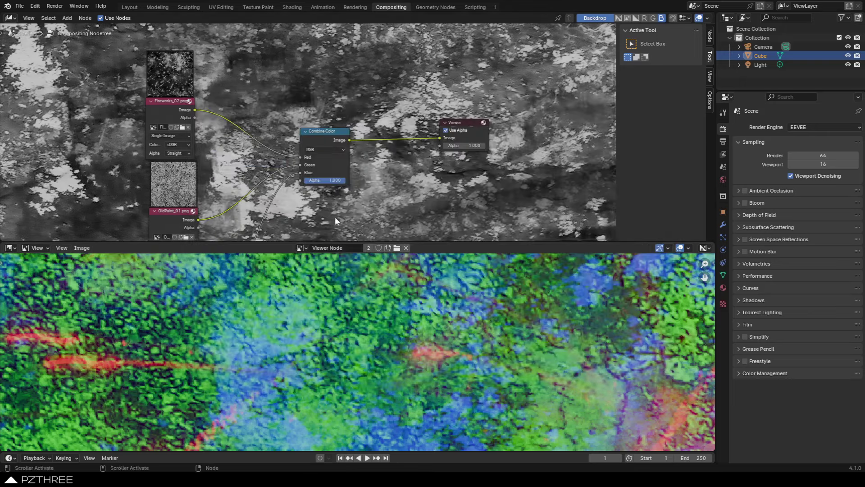